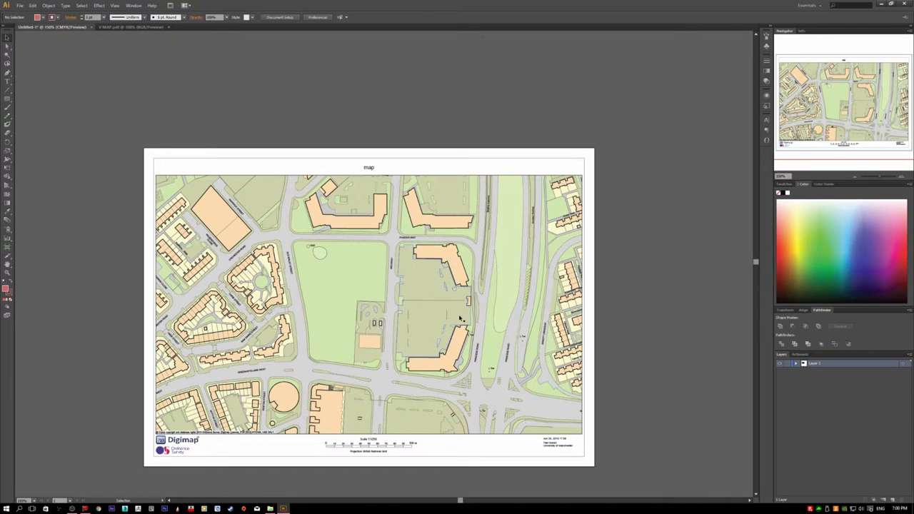
Examine the imported map sheet and the hidden Digimap watermark outlines lying over its roads and buildings
left_click_drag(460, 315, 376, 306)
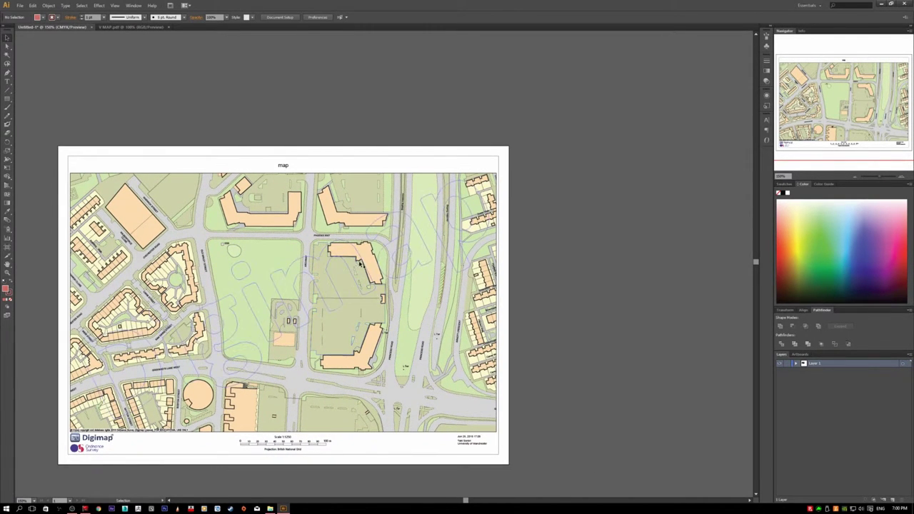
key("ctrl+equal")
key("ctrl+equal")
scroll(403, 291, "down", 1)
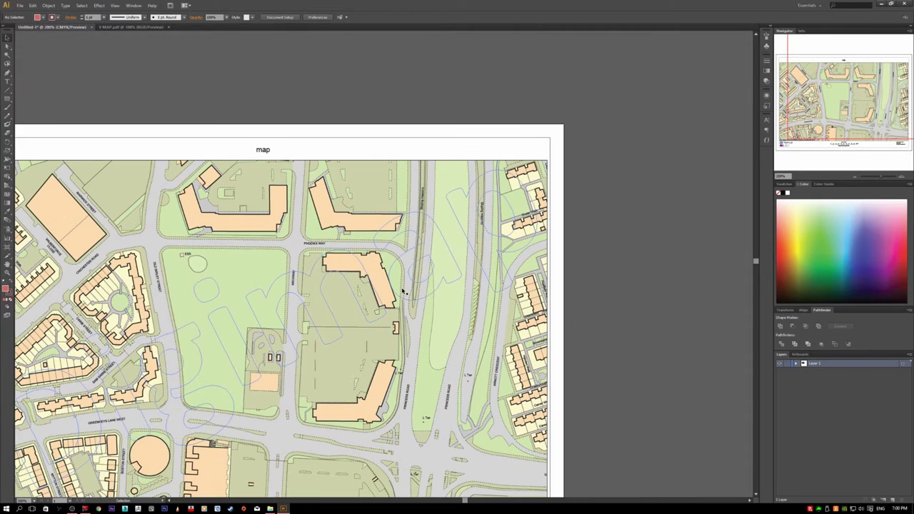
scroll(403, 291, "down", 2)
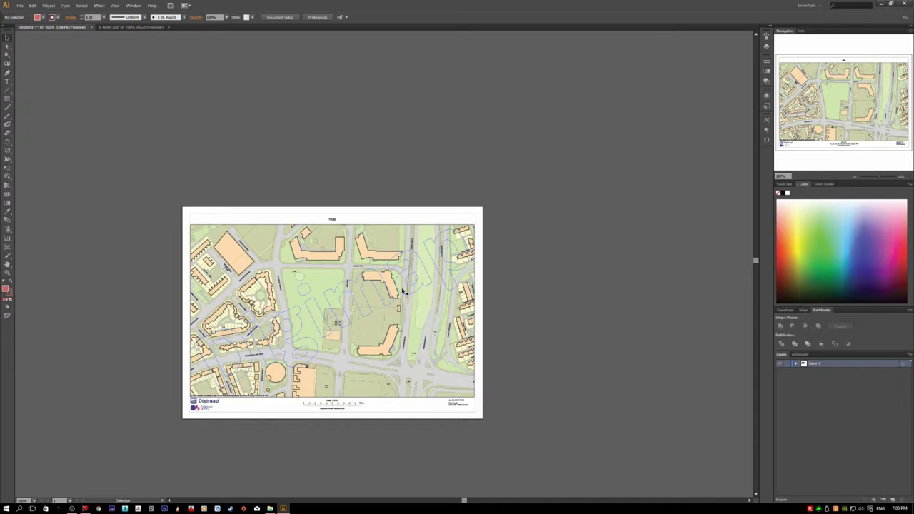
scroll(403, 291, "up", 1)
scroll(404, 292, "up", 1)
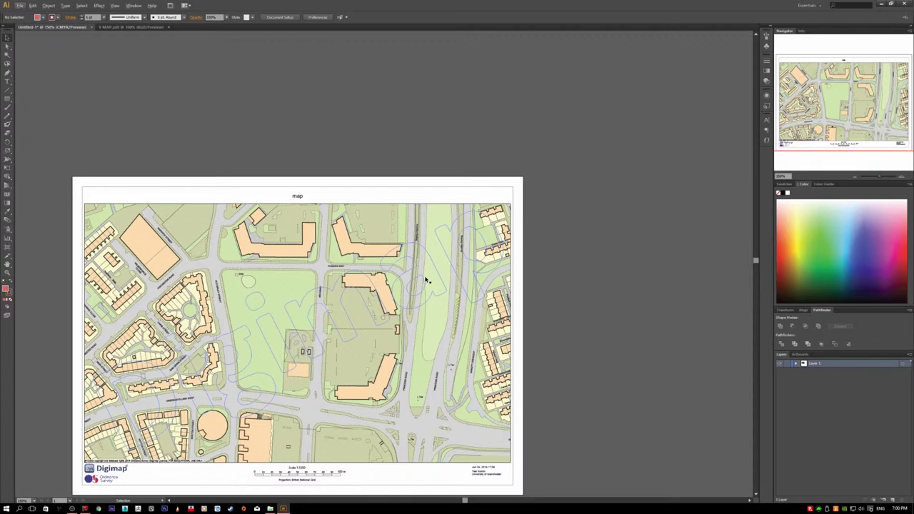
Rename Layer 1 to Digimap and set its layer color to Dark Blue
key("a")
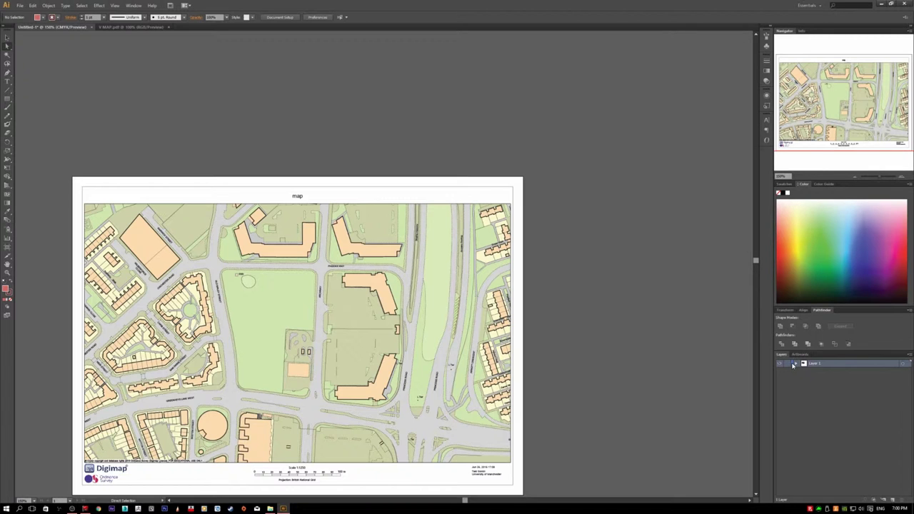
double_click(844, 364)
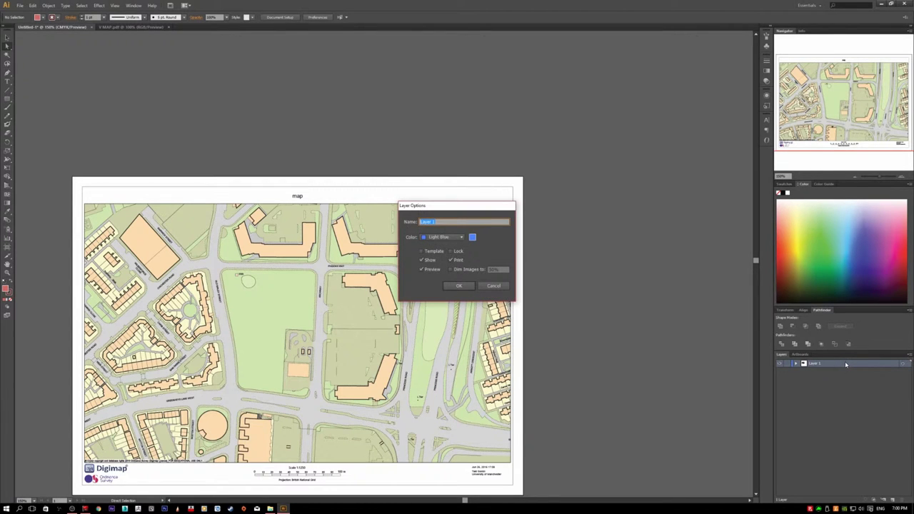
left_click(456, 237)
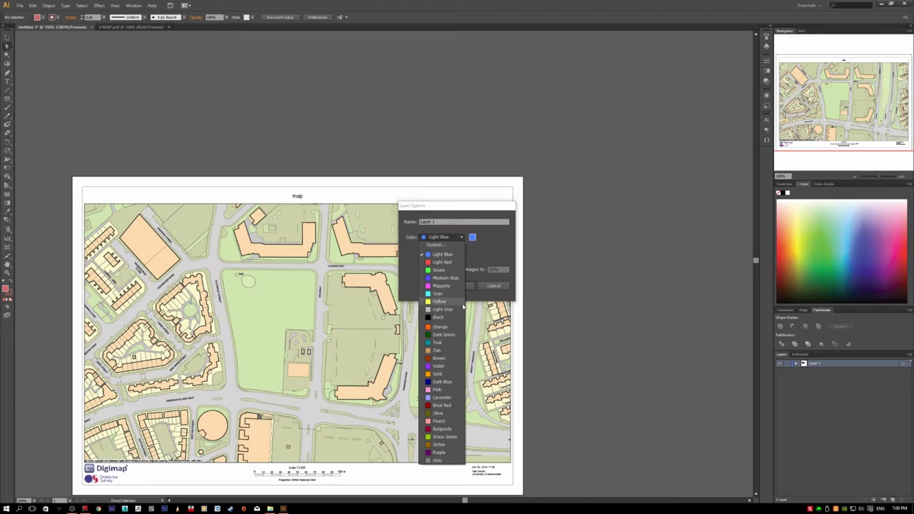
left_click(440, 262)
left_click(450, 237)
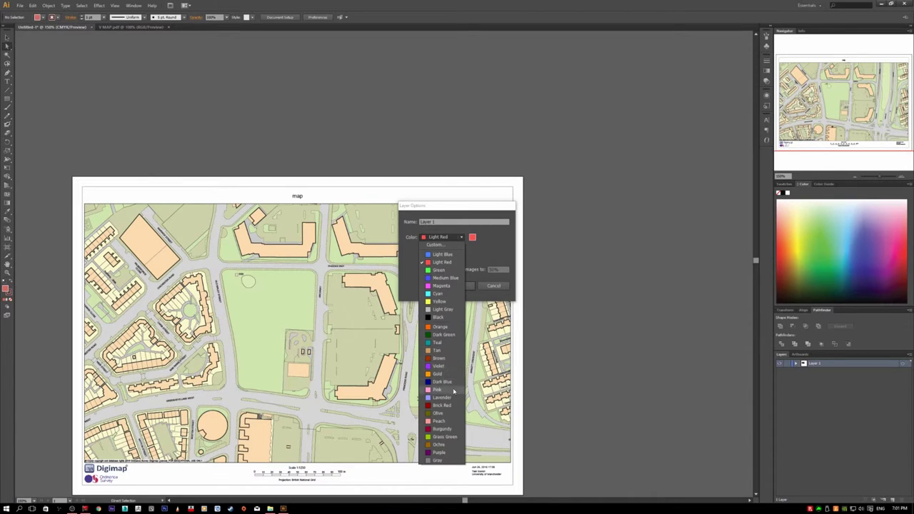
left_click(446, 382)
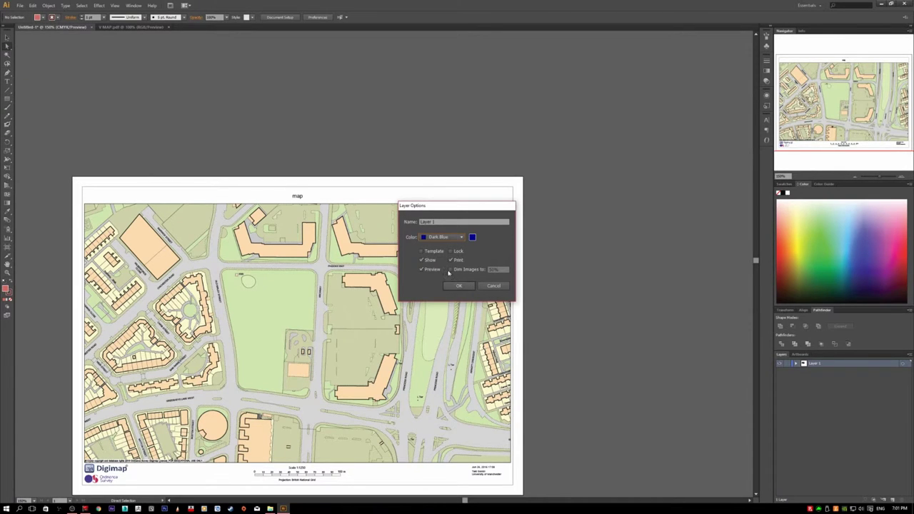
left_click(471, 221)
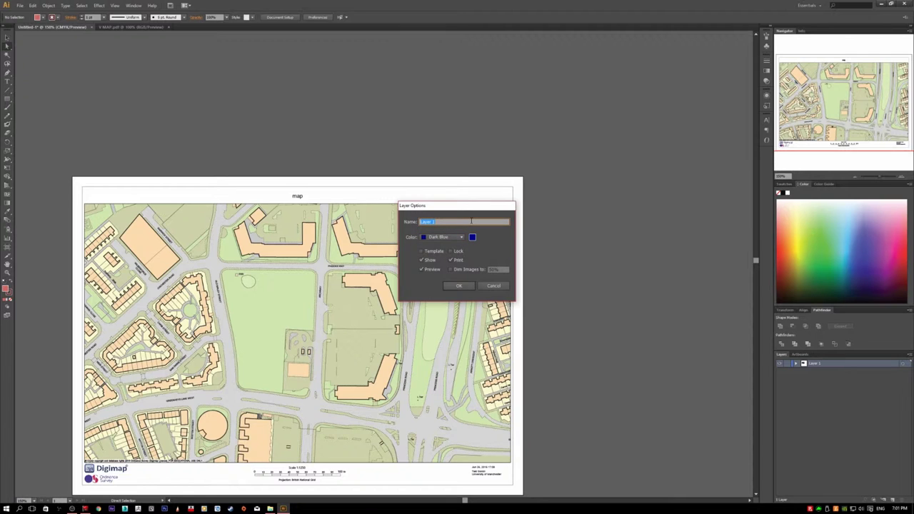
type("Digimap")
left_click(465, 285)
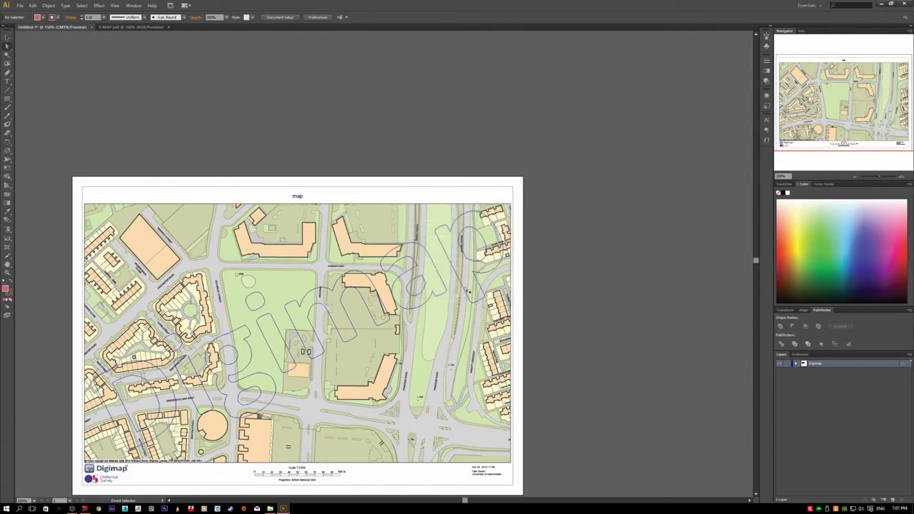
left_click(823, 398)
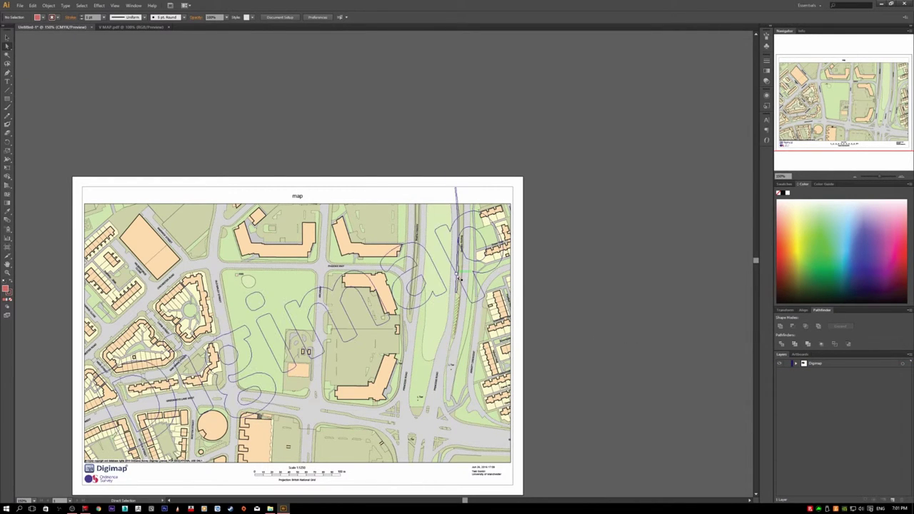
Use Direct Selection to delete the stacked outer outlines of the letter p in the hidden Digimap watermark
left_click_drag(460, 279, 463, 286)
left_click(448, 258)
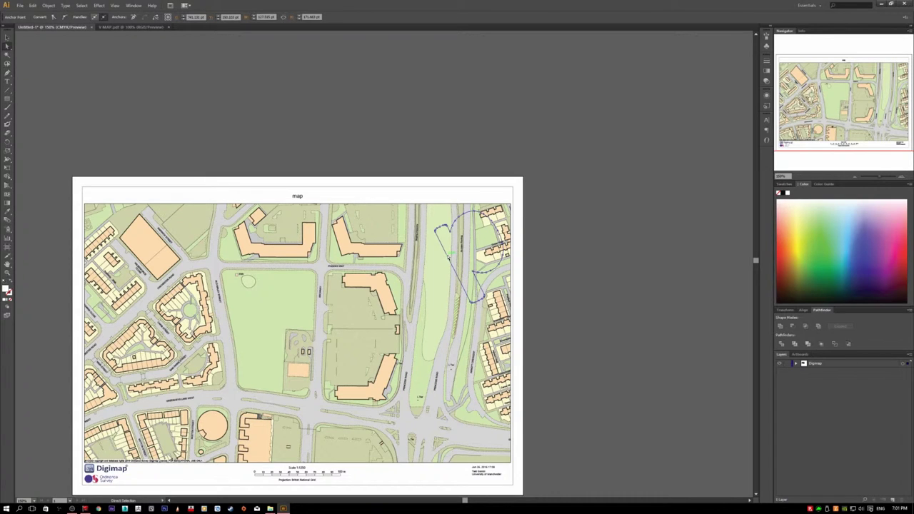
key("Delete")
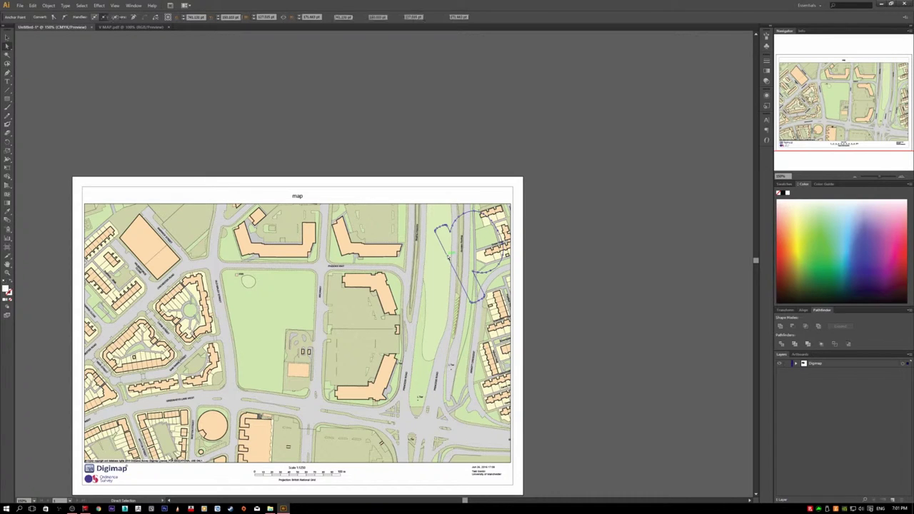
key("Delete")
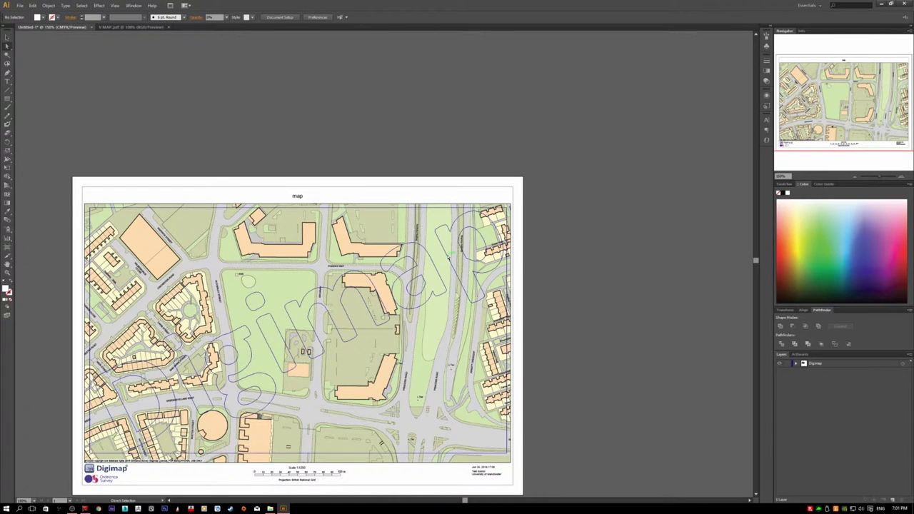
left_click(448, 257)
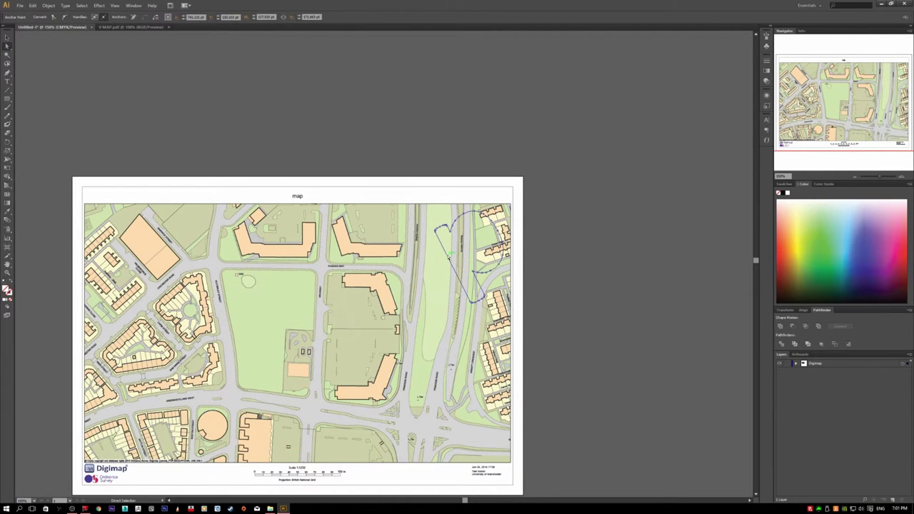
key("Delete")
key("Delete")
left_click(449, 259)
key("Delete")
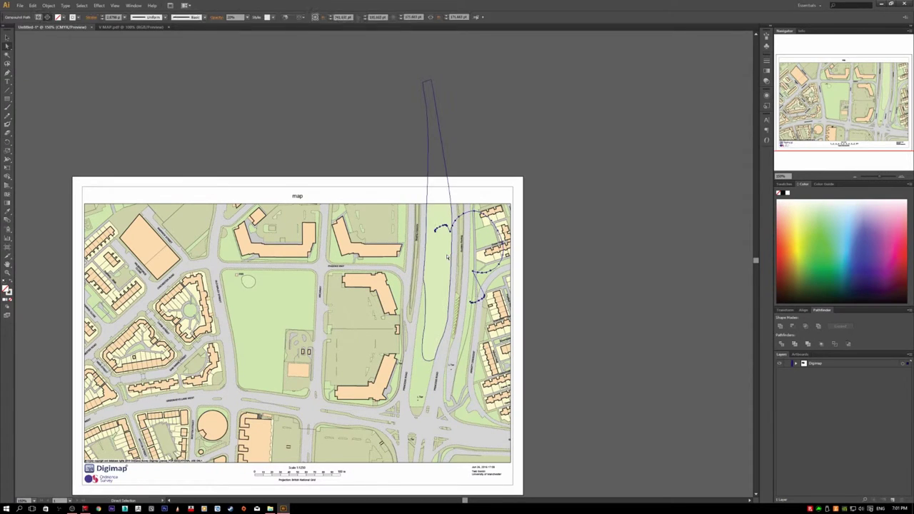
key("Delete")
Delete the leftover stacked inner loops of the watermark's letter p near the map's upper-right housing blocks
left_click(468, 237)
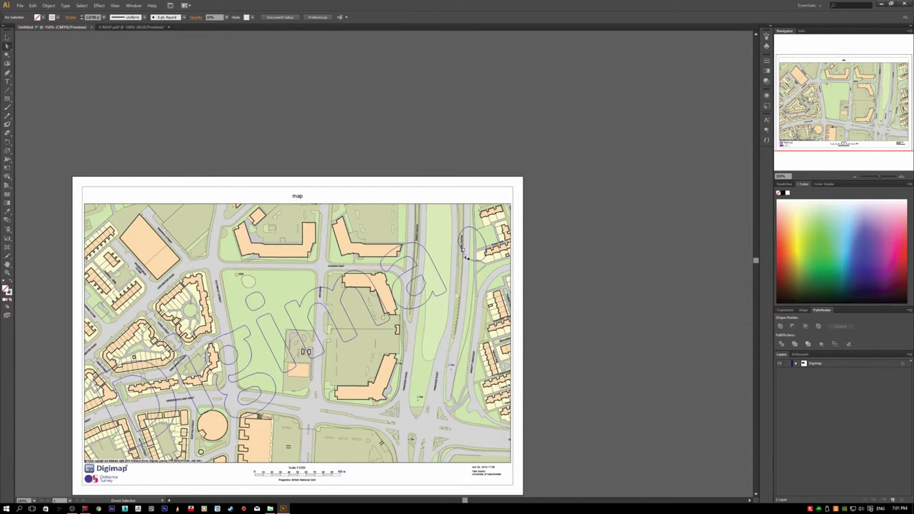
left_click(472, 262)
key("Delete")
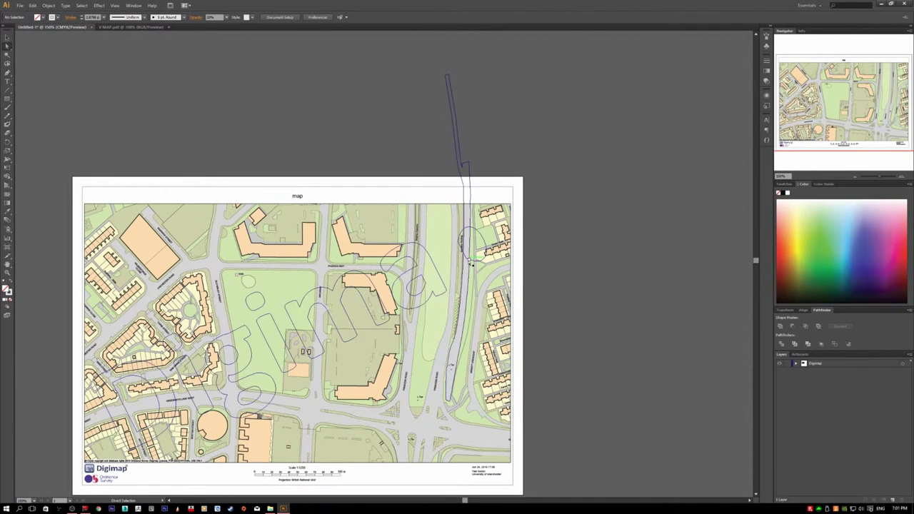
key("Delete")
left_click(471, 262)
key("Delete")
key("Delete")
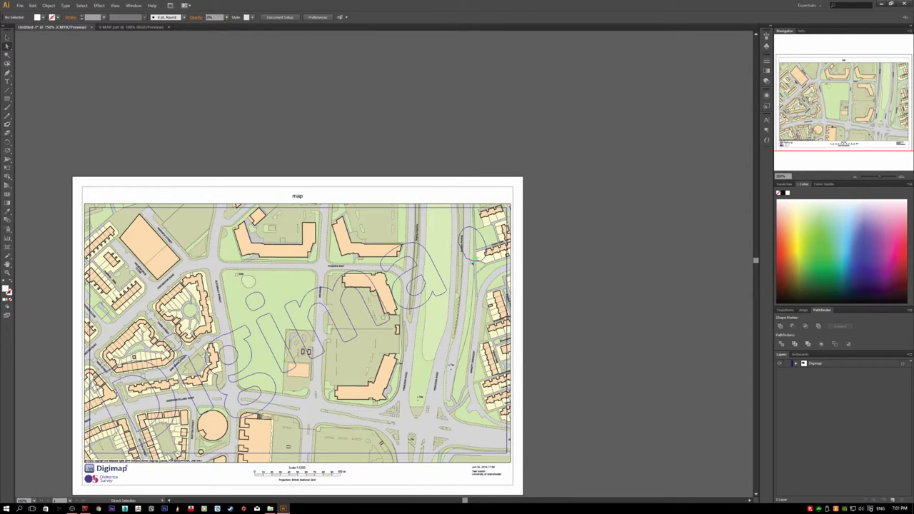
left_click(471, 262)
key("Delete")
key("Delete")
left_click(472, 262)
key("Delete")
key("Delete")
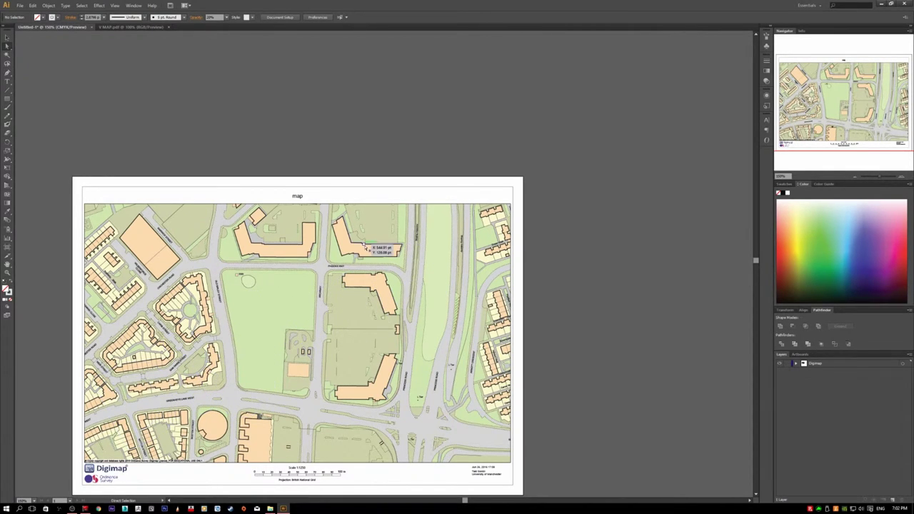
Try to delete the inner edge line of the U-shaped building north of the large green field
left_click(291, 247)
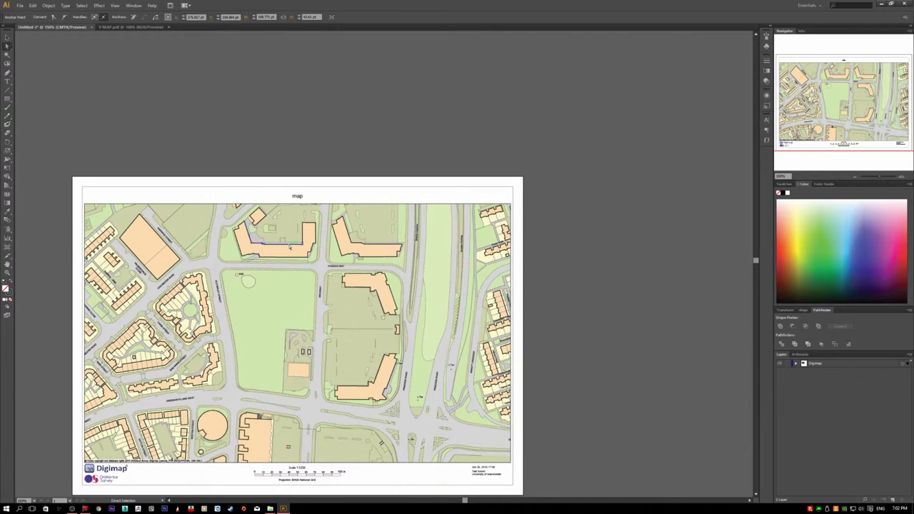
key("Delete")
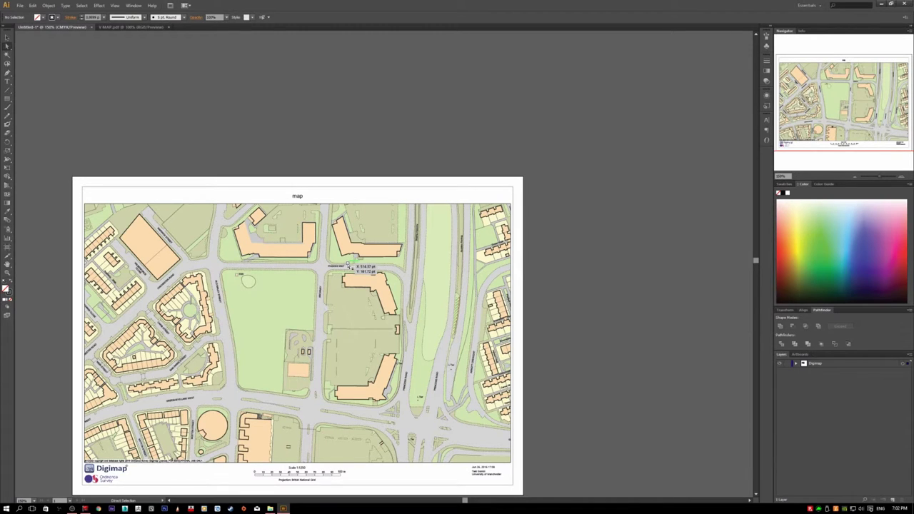
key("v")
left_click(350, 269)
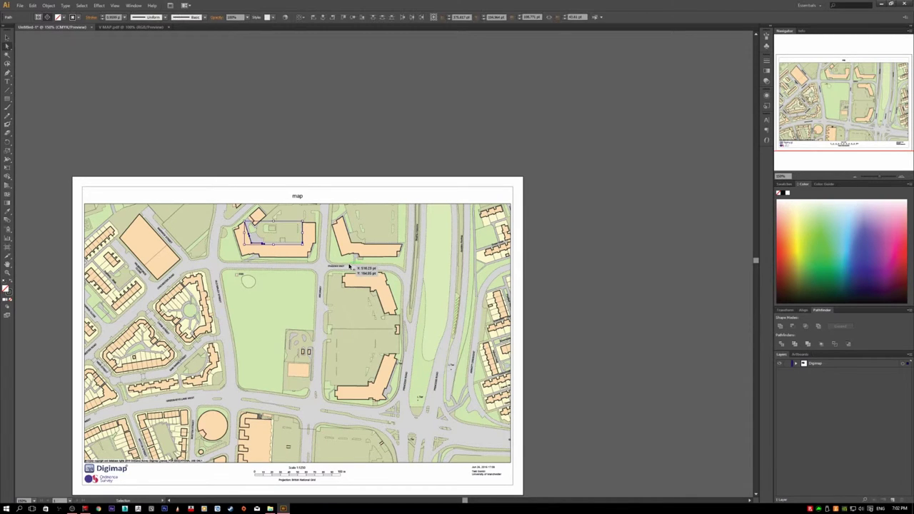
left_click(326, 137)
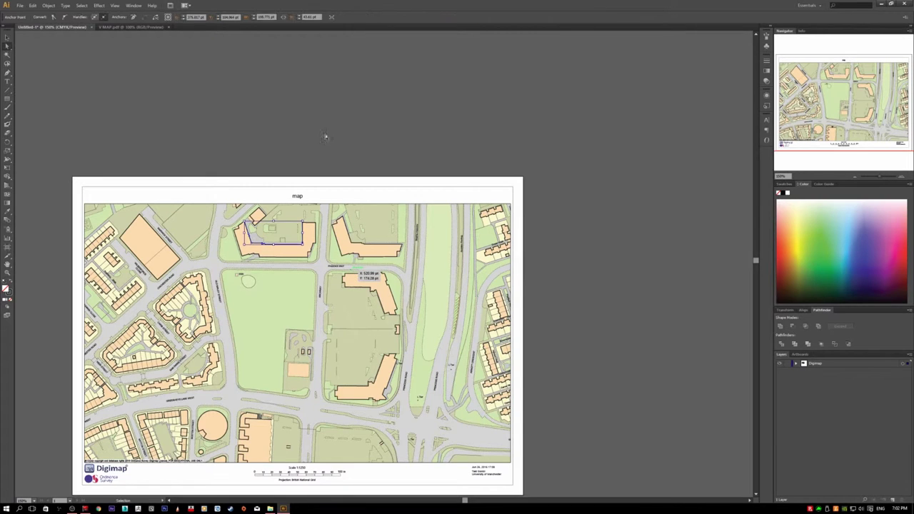
key("a")
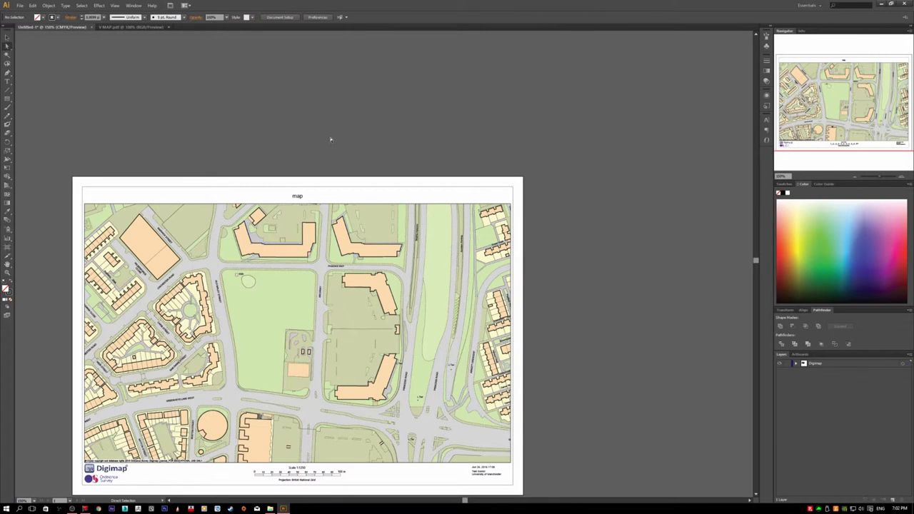
Select the watermark's letter m on the map and locate its compound path within the Digimap layer's contents
left_click(349, 323)
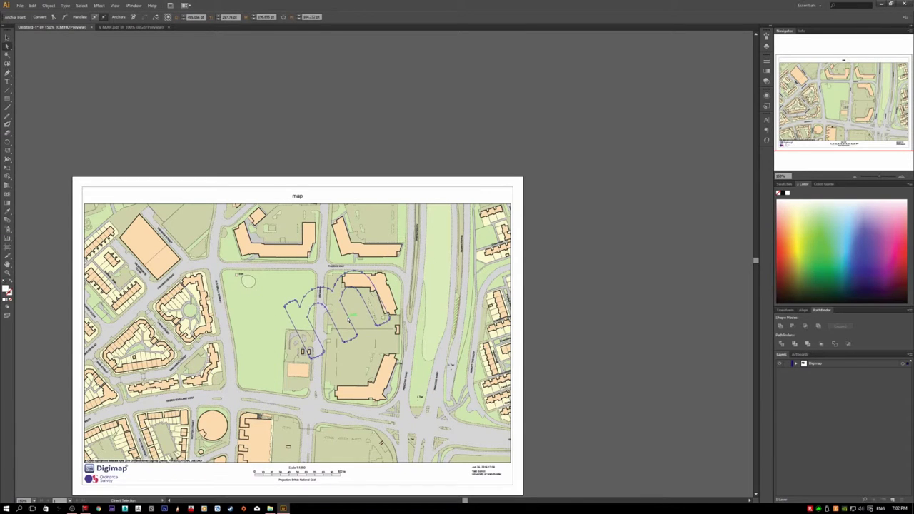
left_click(909, 354)
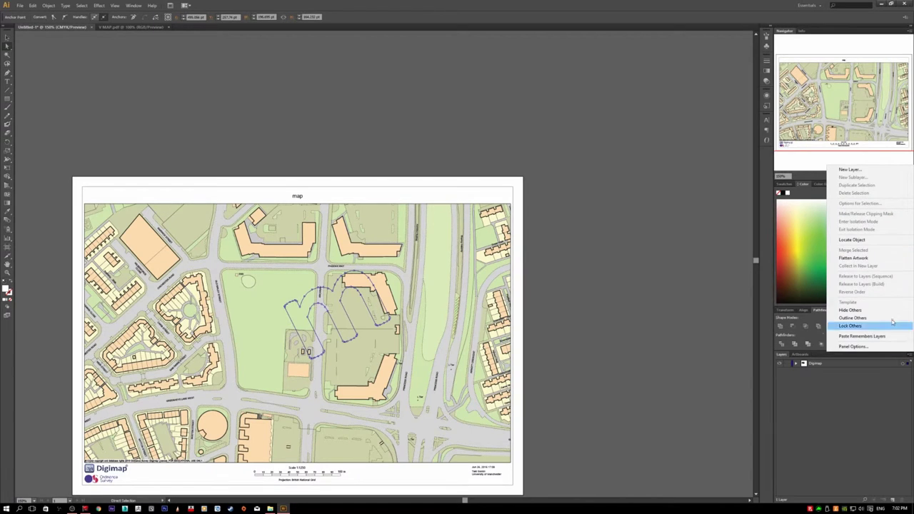
left_click(863, 243)
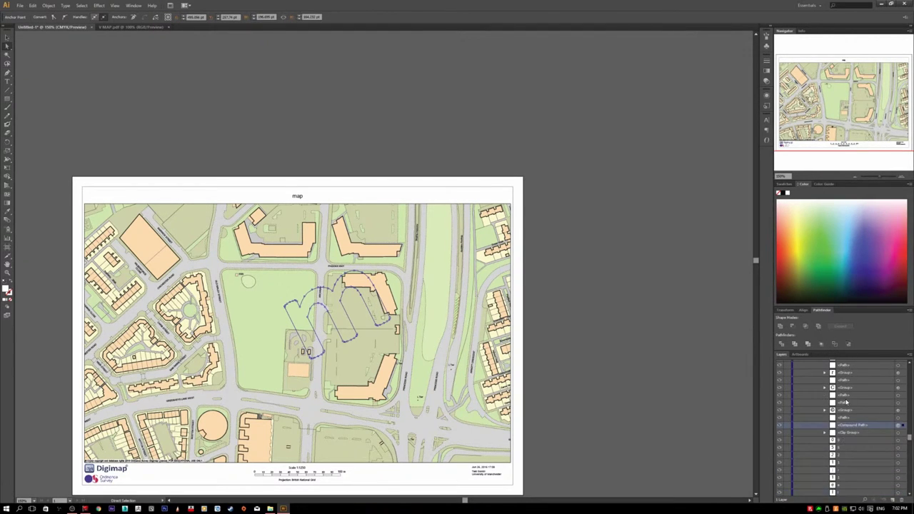
scroll(838, 407, "down", 1)
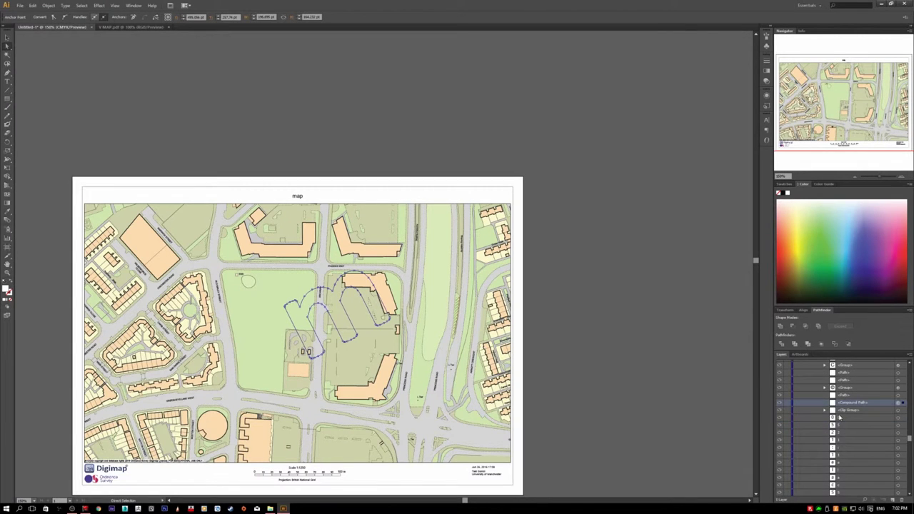
left_click(902, 405)
left_click(781, 406)
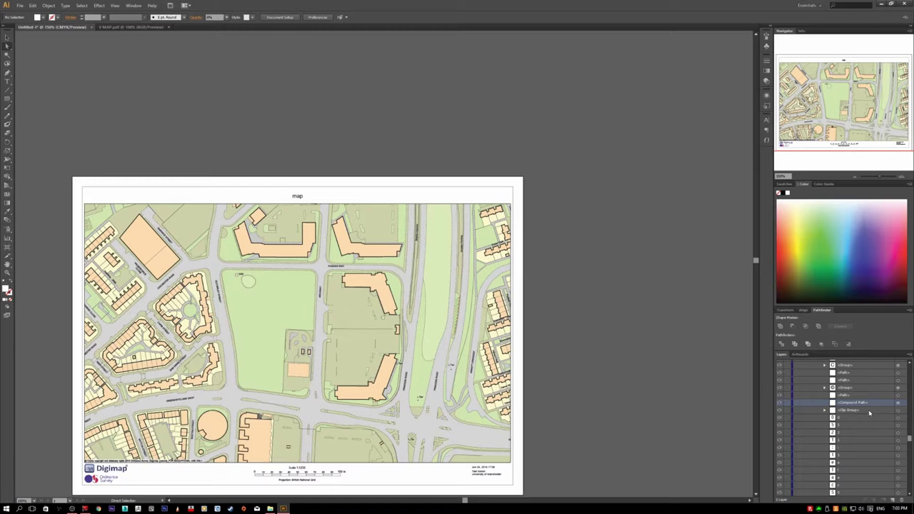
Delete the selected compound path together with the clip group directly below it in the Digimap layer, and select all artwork to check what remains
left_click(869, 413, "shift")
scroll(830, 422, "up", 5)
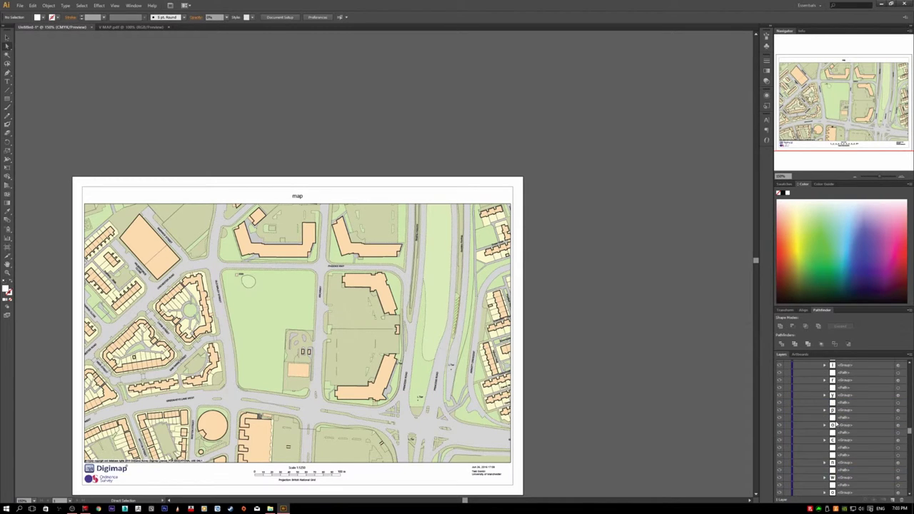
scroll(845, 423, "up", 3)
left_click_drag(909, 411, 909, 367)
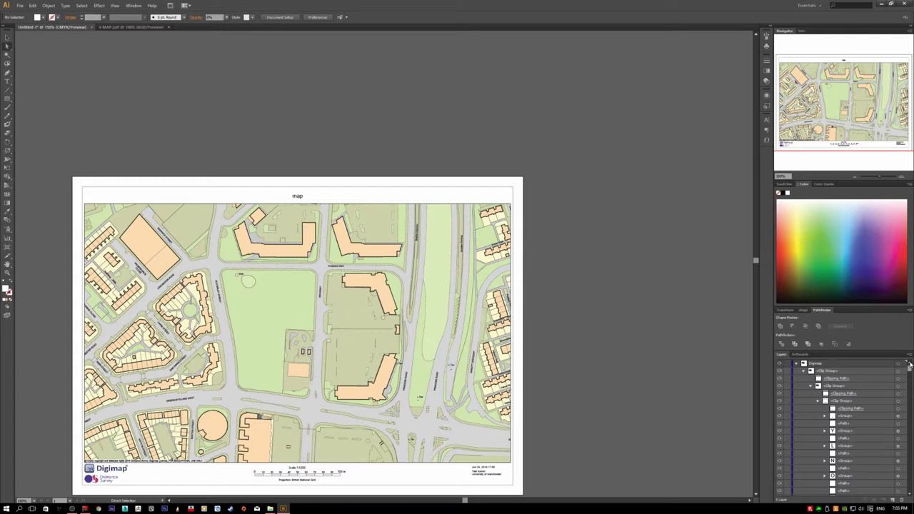
left_click_drag(909, 368, 910, 408)
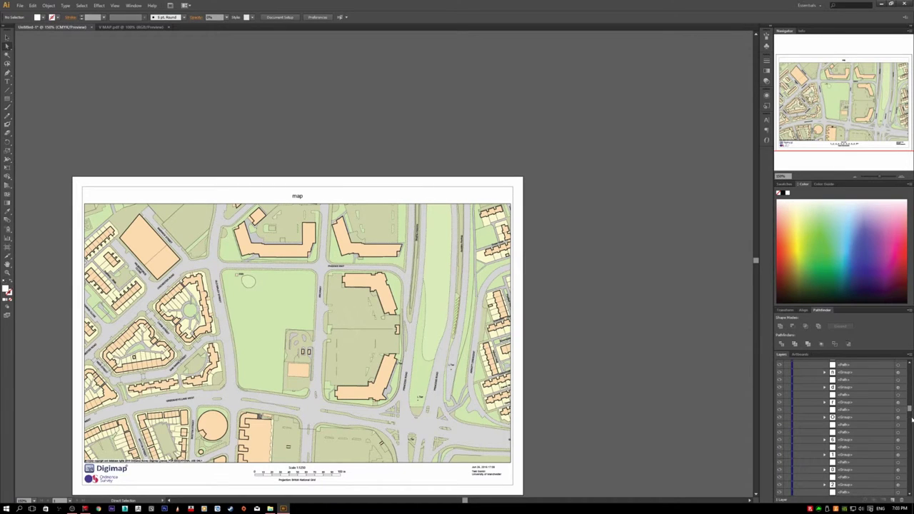
left_click(909, 355)
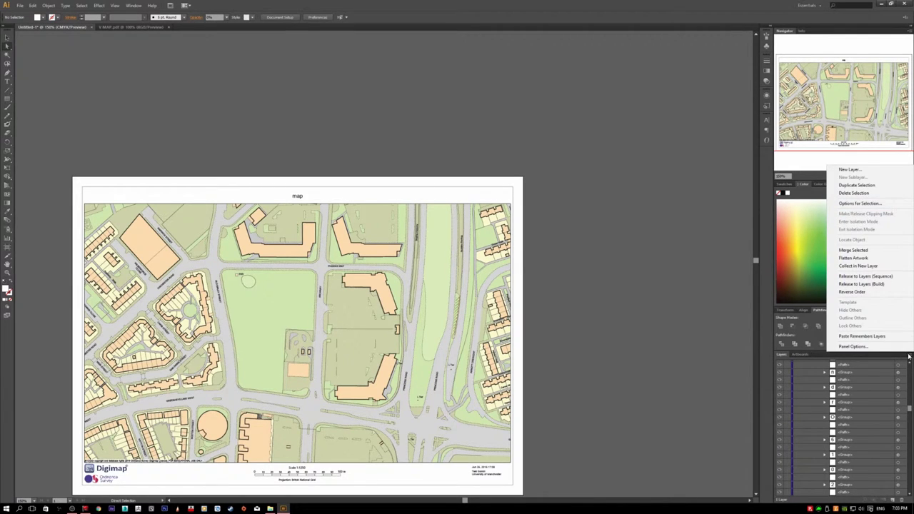
left_click(908, 356)
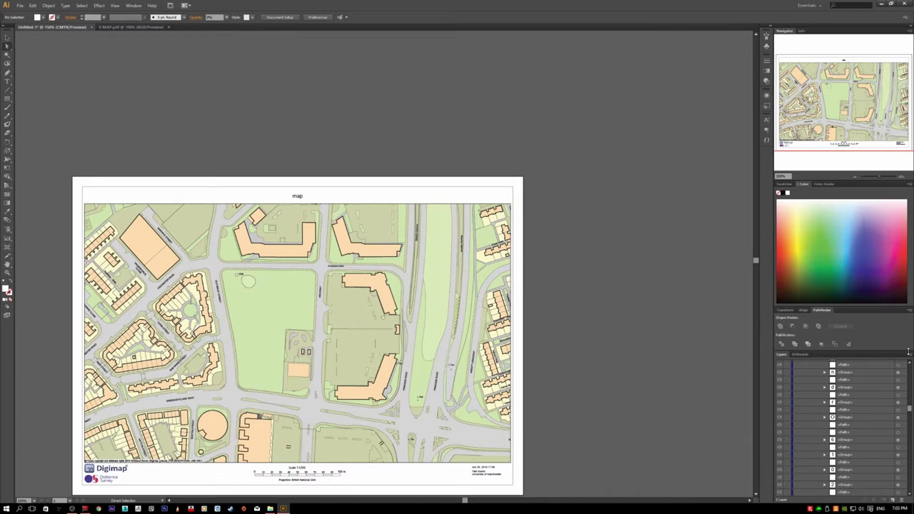
left_click(908, 356)
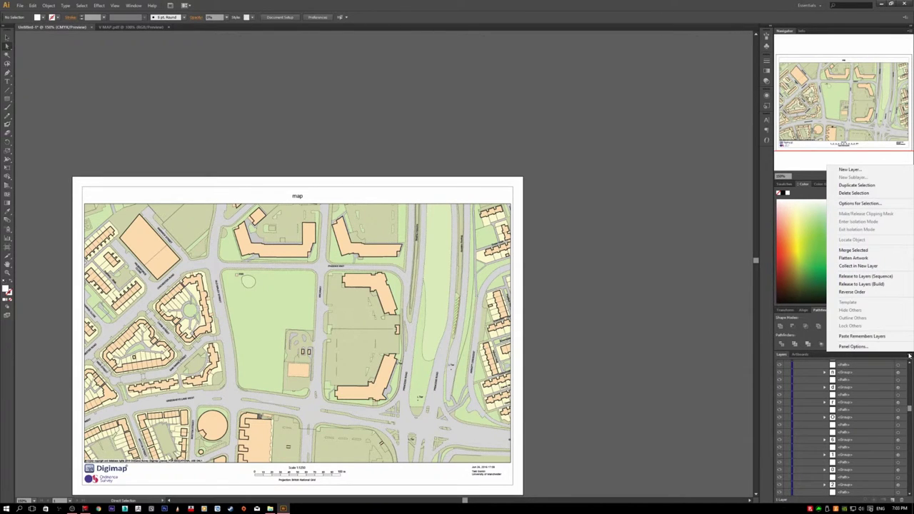
left_click(909, 355)
left_click_drag(910, 410, 910, 433)
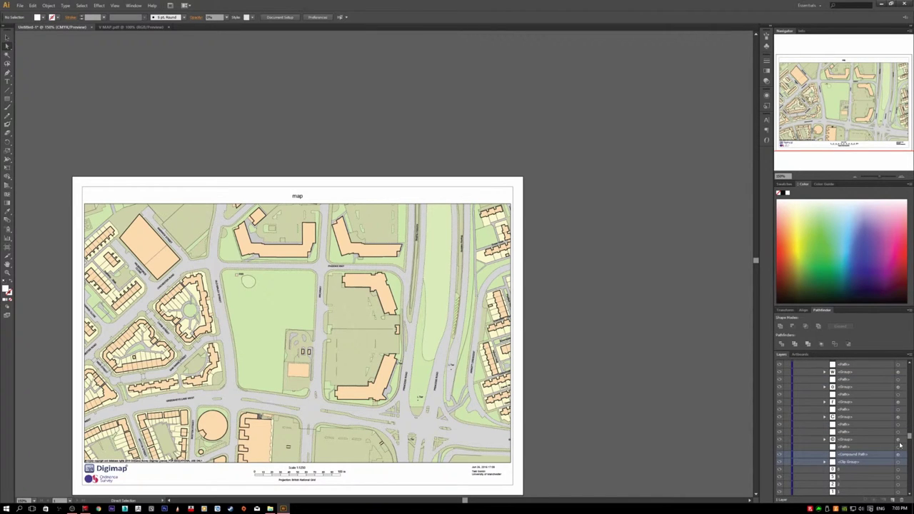
left_click(904, 499)
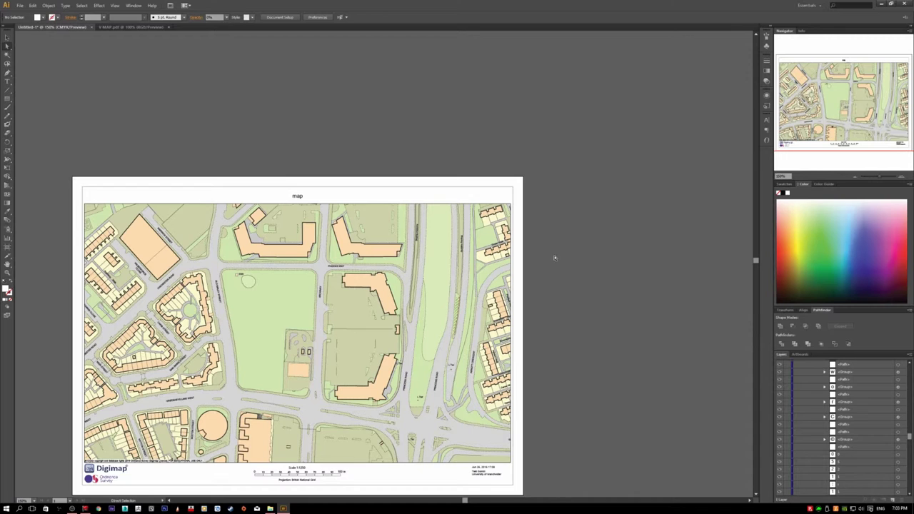
key("ctrl+a")
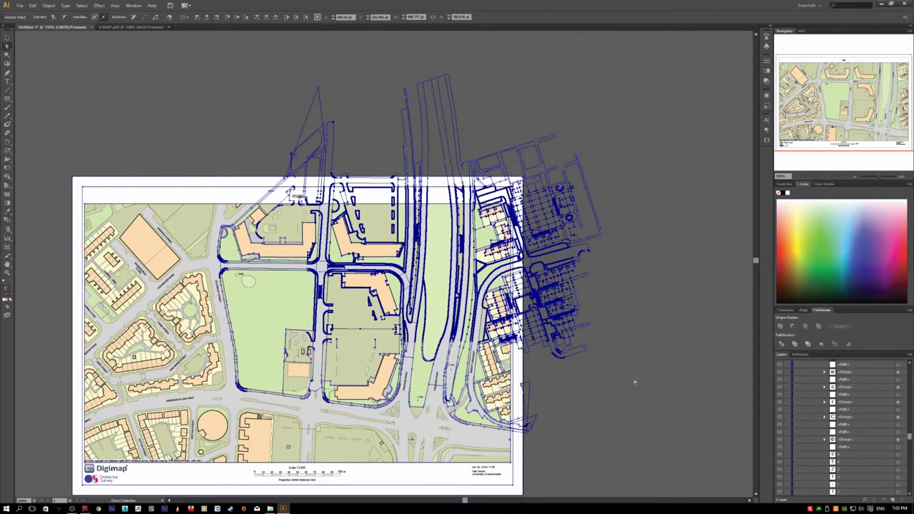
left_click(634, 381)
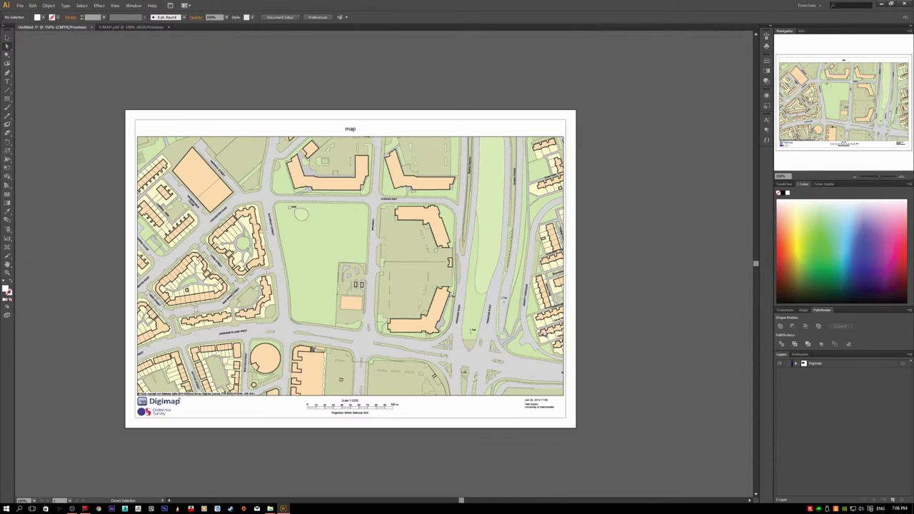
Fill the U-shaped building north of Phoenix Way and west of Archway with dark red
left_click_drag(395, 284, 367, 342)
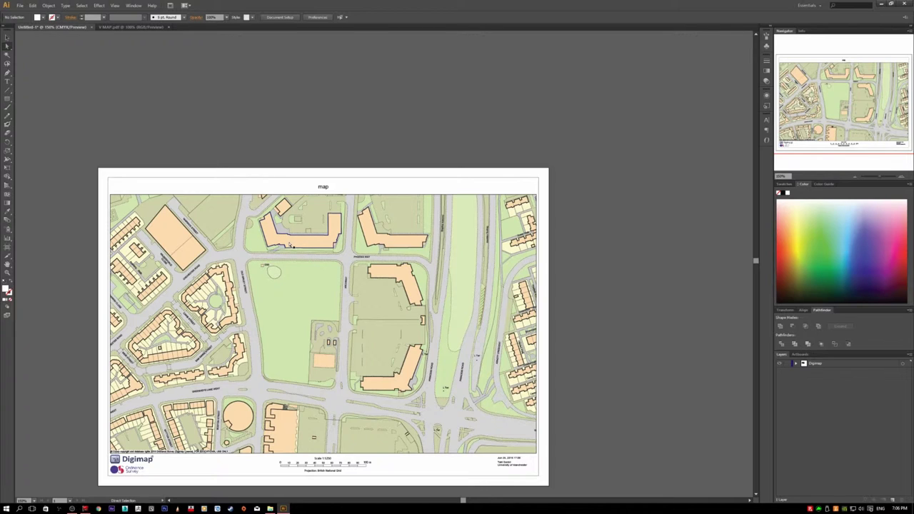
scroll(313, 291, "up", 1)
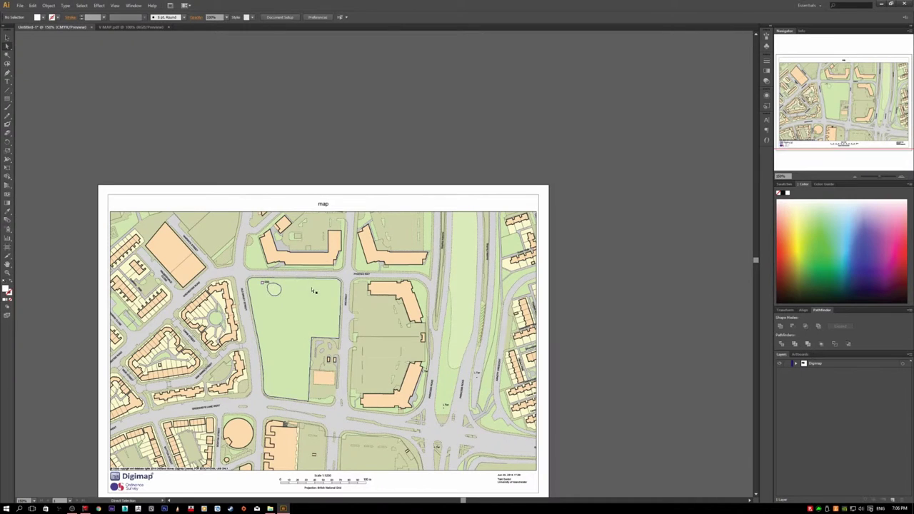
scroll(312, 290, "up", 2)
scroll(307, 305, "up", 2)
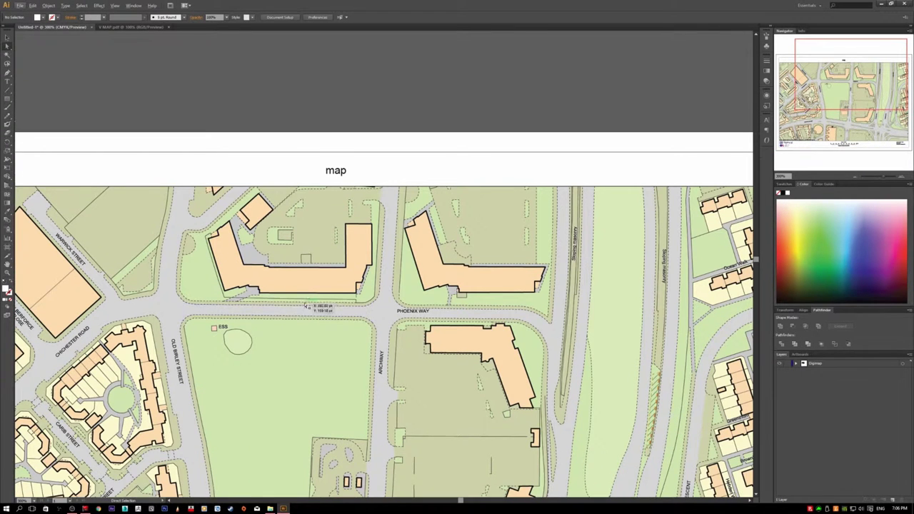
scroll(307, 305, "up", 3)
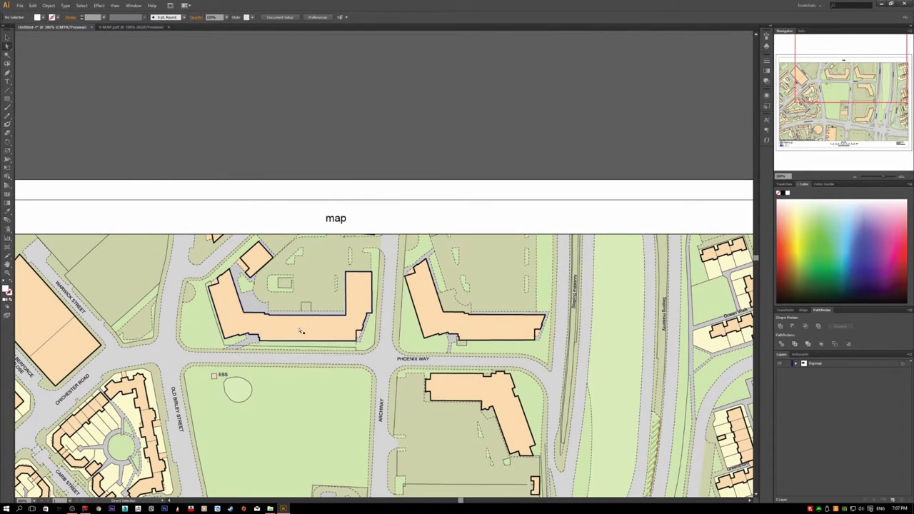
left_click(300, 331)
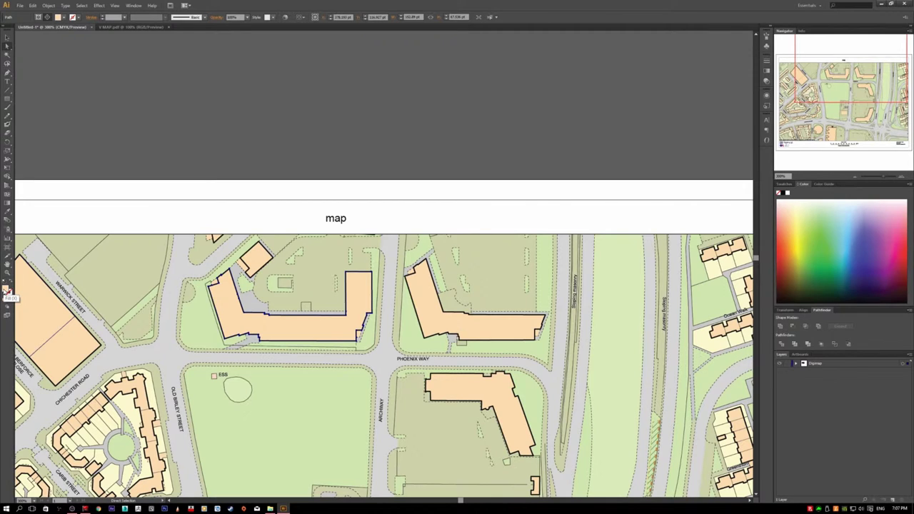
double_click(7, 289)
mouse_move(407, 246)
left_mouse_down()
mouse_move(434, 251)
mouse_move(441, 281)
mouse_move(420, 259)
left_mouse_up()
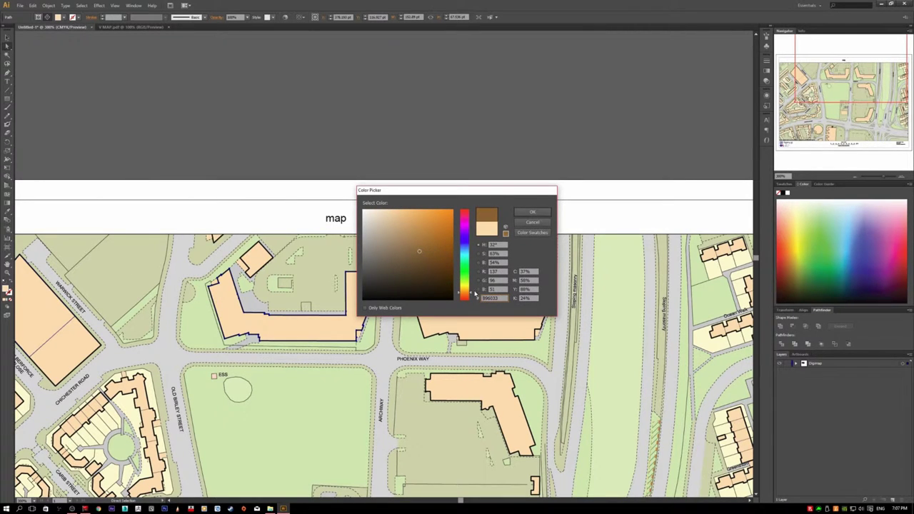
left_click_drag(469, 284, 467, 270)
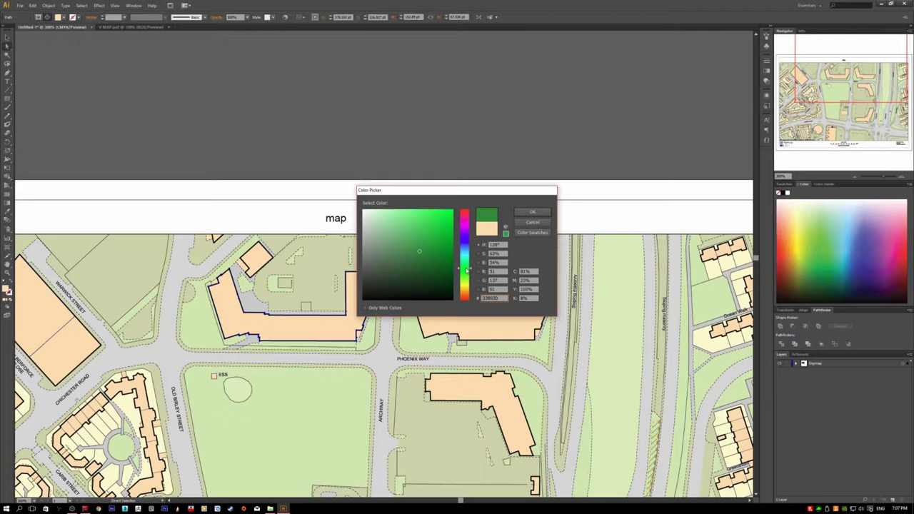
left_click_drag(467, 249, 476, 210)
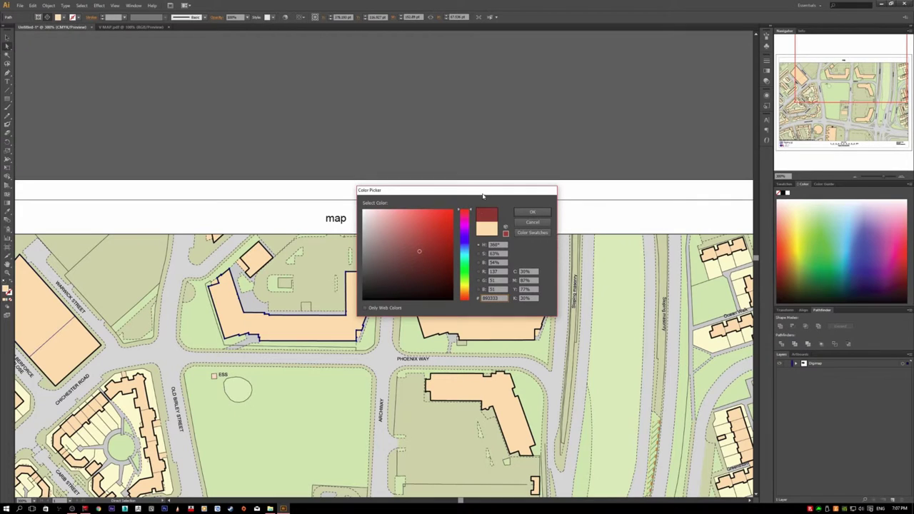
left_click(436, 221)
left_click_drag(435, 221, 442, 250)
left_click(531, 212)
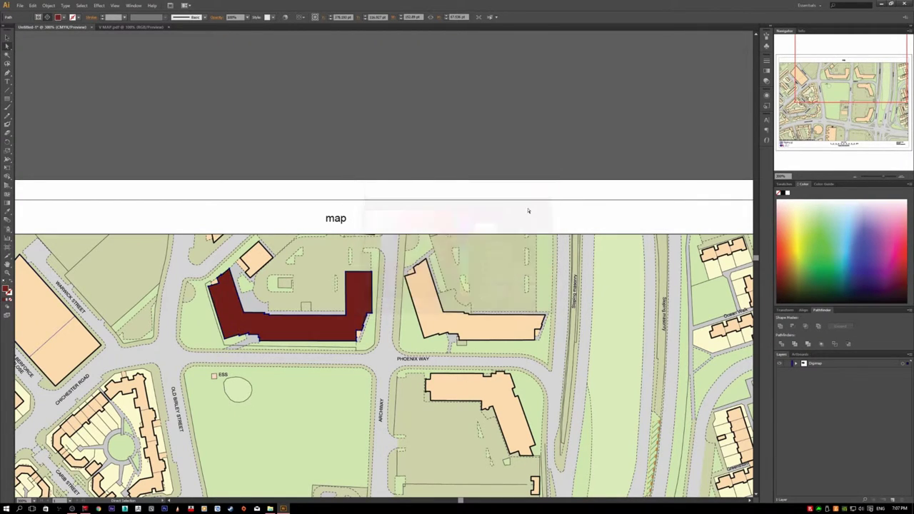
left_click(385, 185)
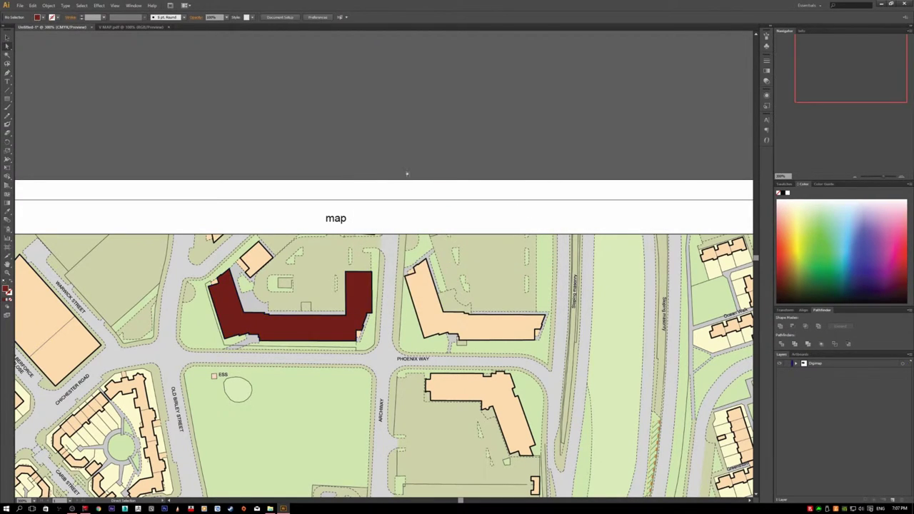
Undo the dark red fill on the U-shaped building
left_click(356, 304)
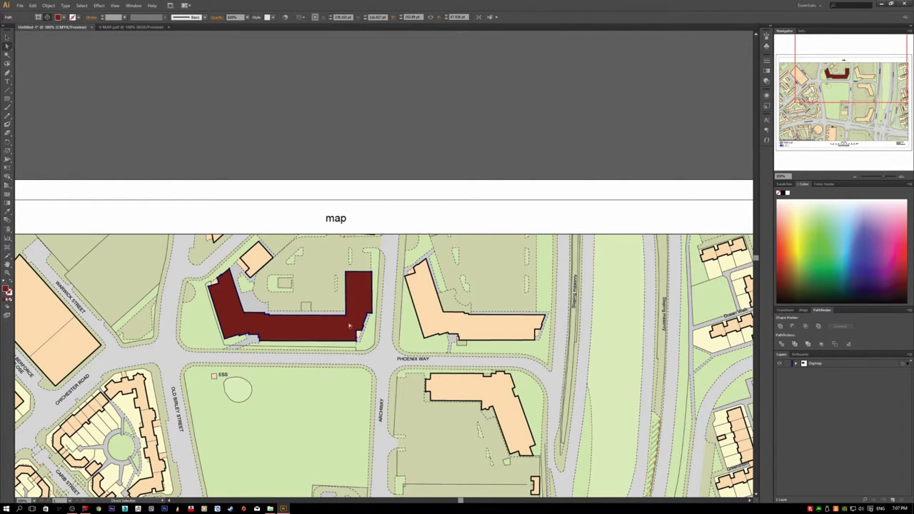
scroll(350, 326, "down", 1)
key("ctrl+z")
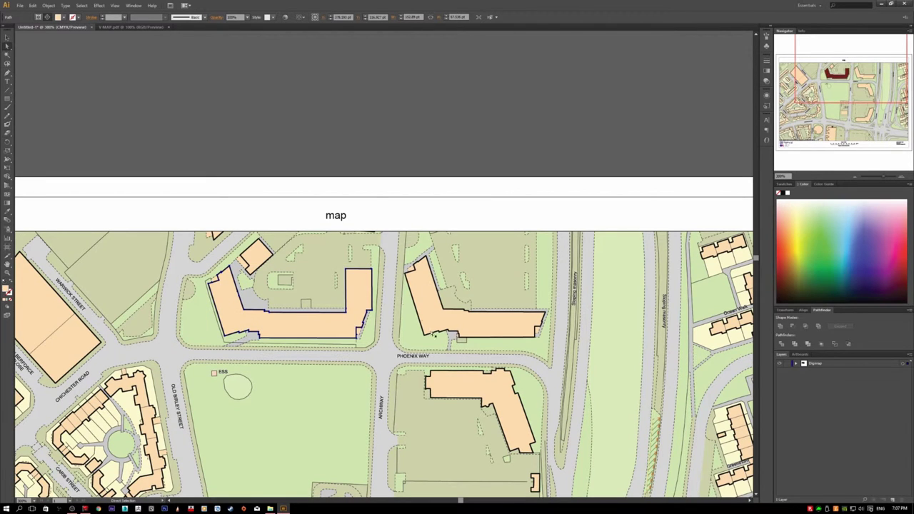
Select every object on the map that has the same fill color as the U-shaped building north of Phoenix Way
left_click(46, 317)
left_click(309, 327)
left_click(82, 5)
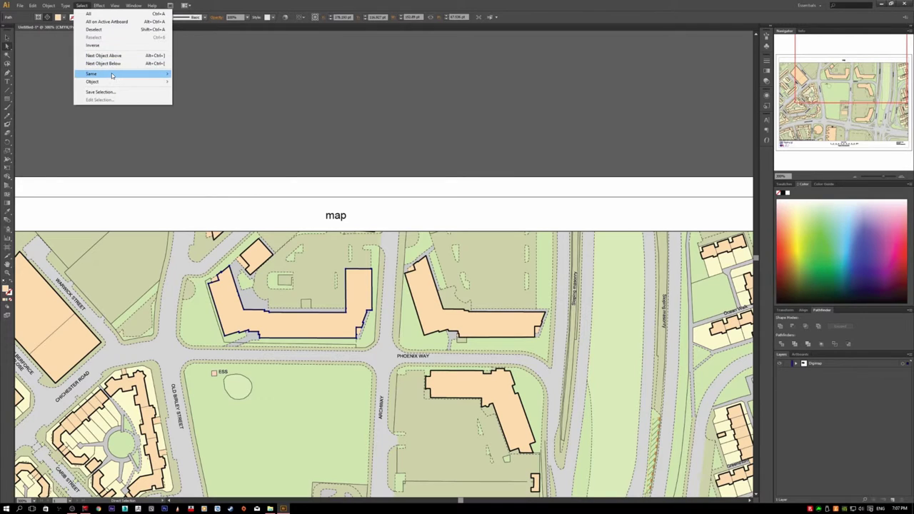
mouse_move(112, 74)
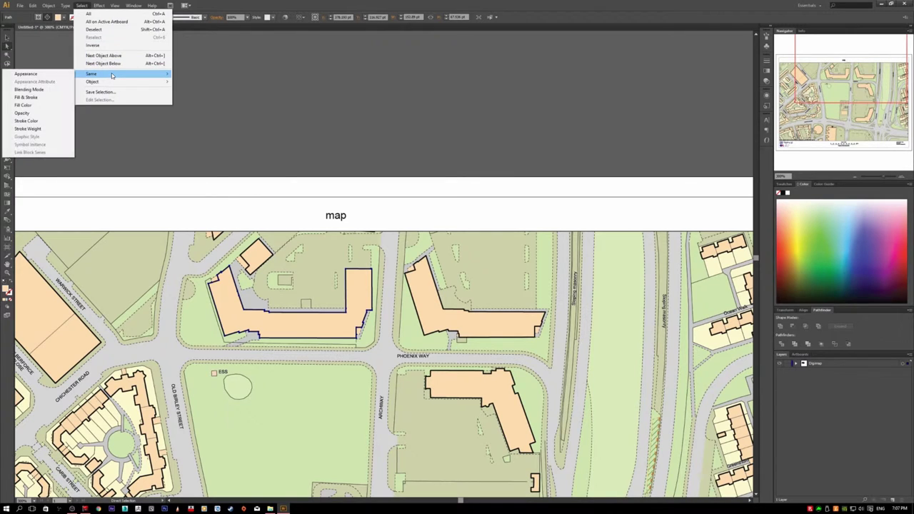
left_click(31, 106)
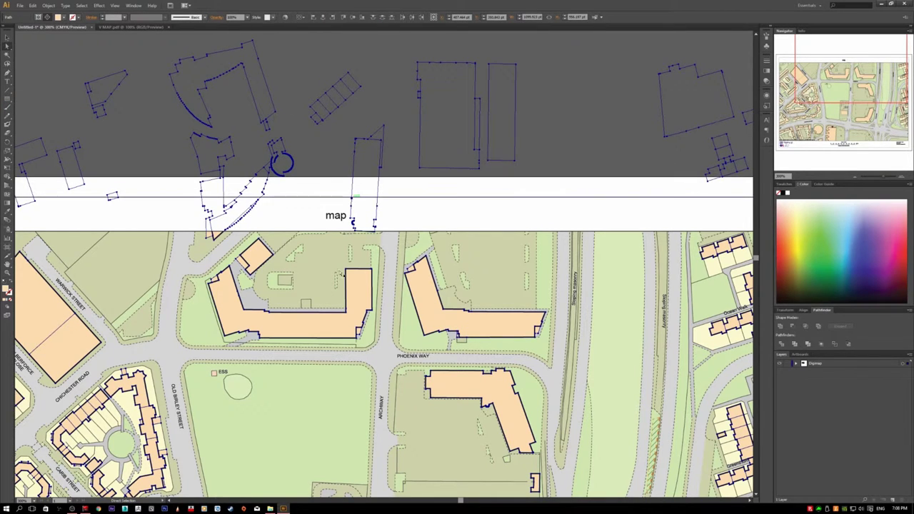
scroll(282, 321, "down", 2)
scroll(281, 321, "down", 1)
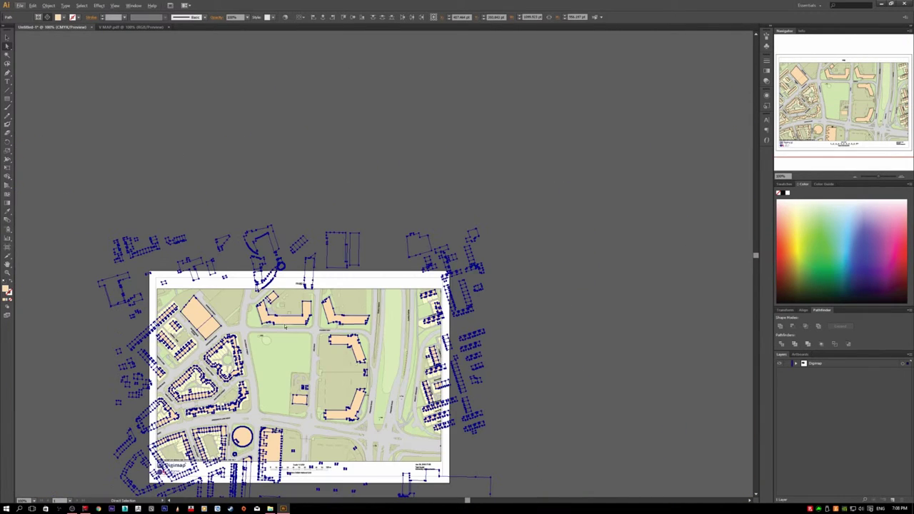
scroll(281, 320, "down", 3)
scroll(393, 394, "down", 1)
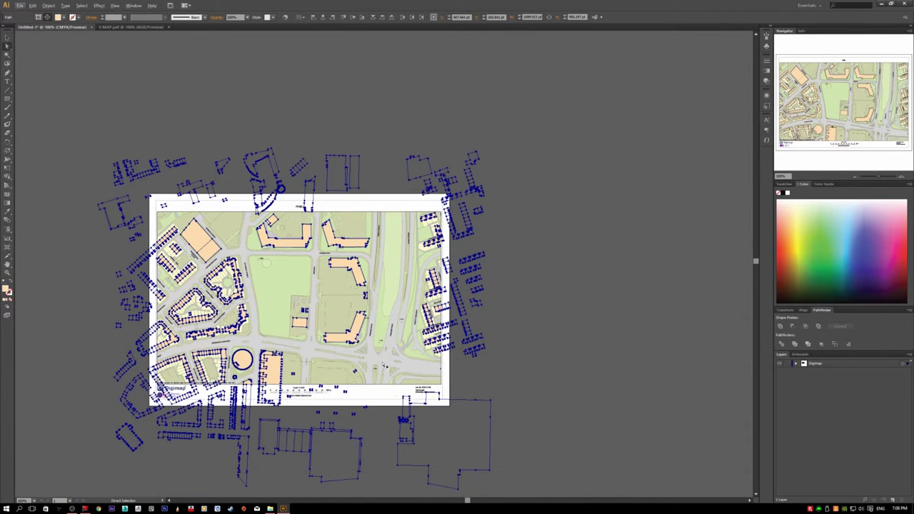
scroll(377, 349, "up", 1)
scroll(259, 325, "down", 1)
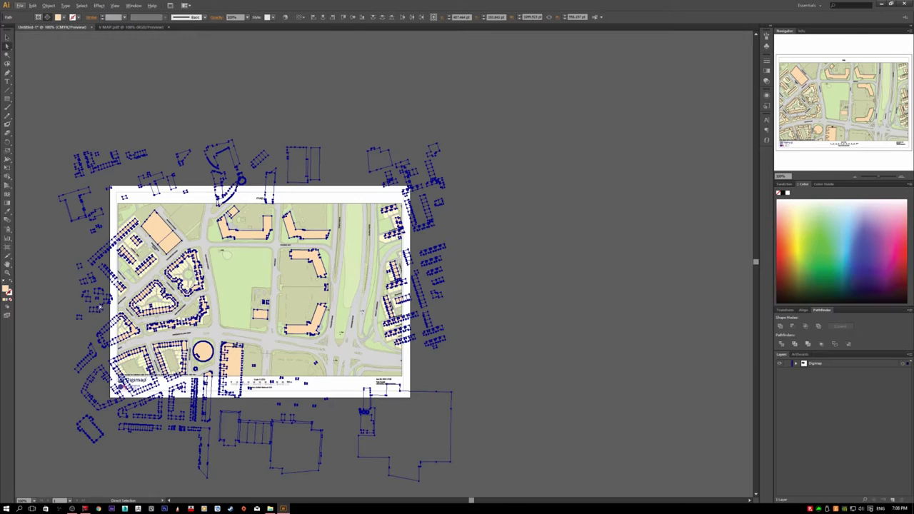
Fill all the selected buildings with purple, RGB 118, 62, 221
double_click(7, 290)
left_click_drag(469, 241, 471, 234)
mouse_move(416, 238)
left_mouse_down()
mouse_move(429, 233)
mouse_move(424, 226)
left_mouse_up()
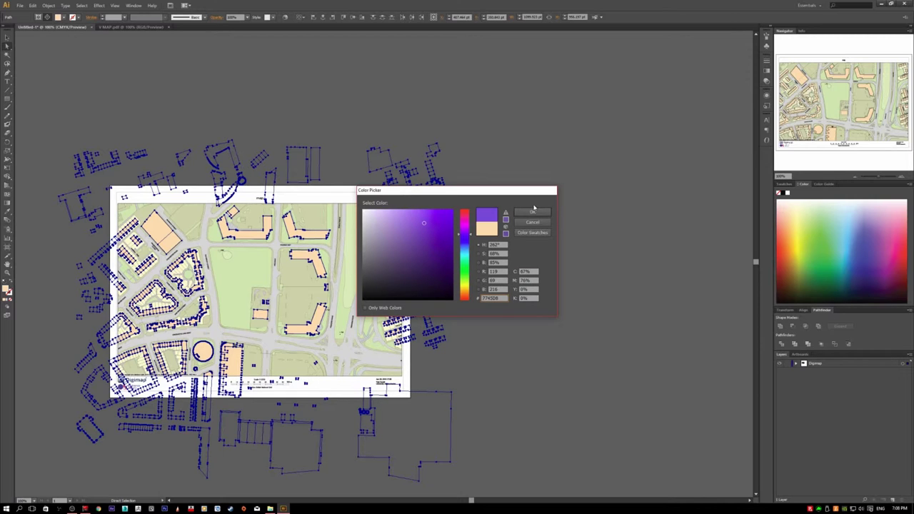
left_click_drag(423, 222, 427, 221)
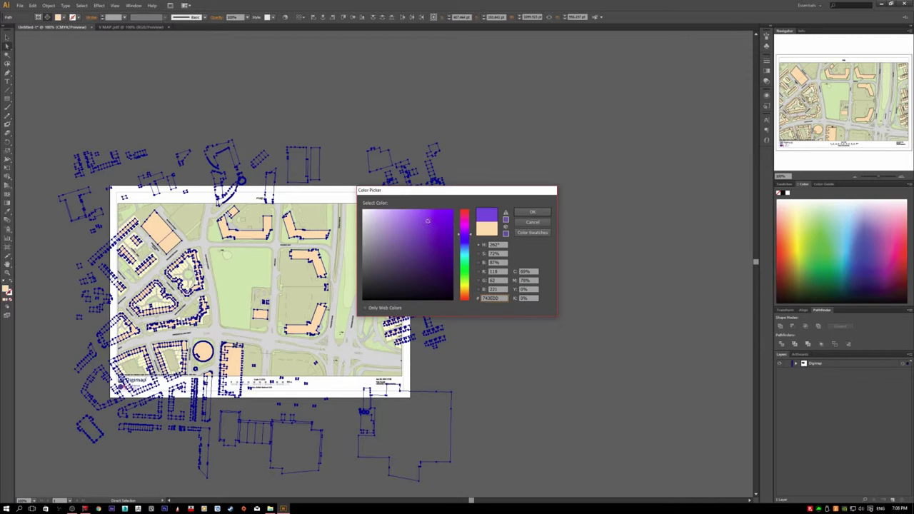
left_click(532, 212)
left_click(532, 211)
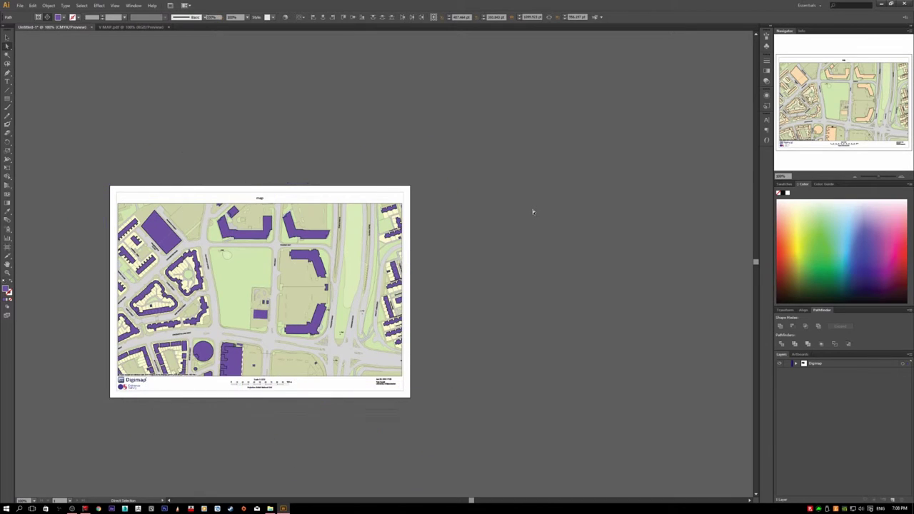
Undo the purple fill on all the buildings
scroll(484, 305, "up", 1)
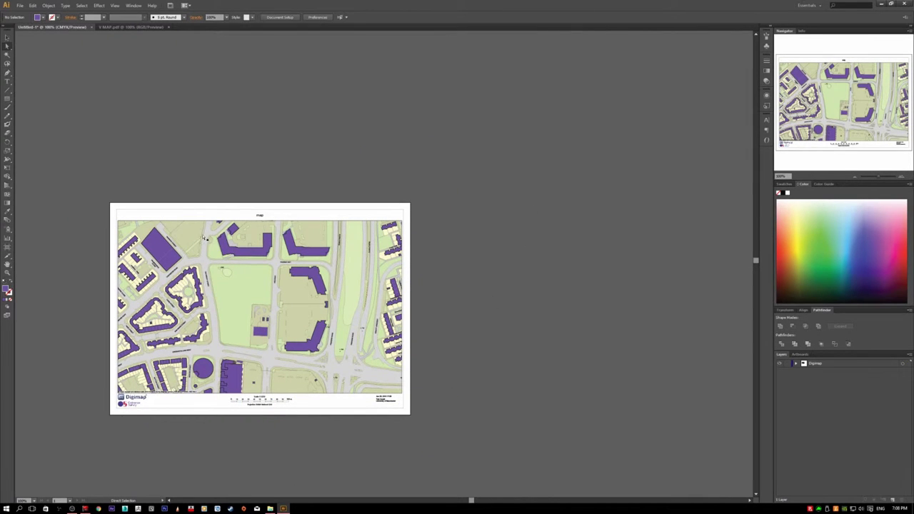
key("ctrl+f")
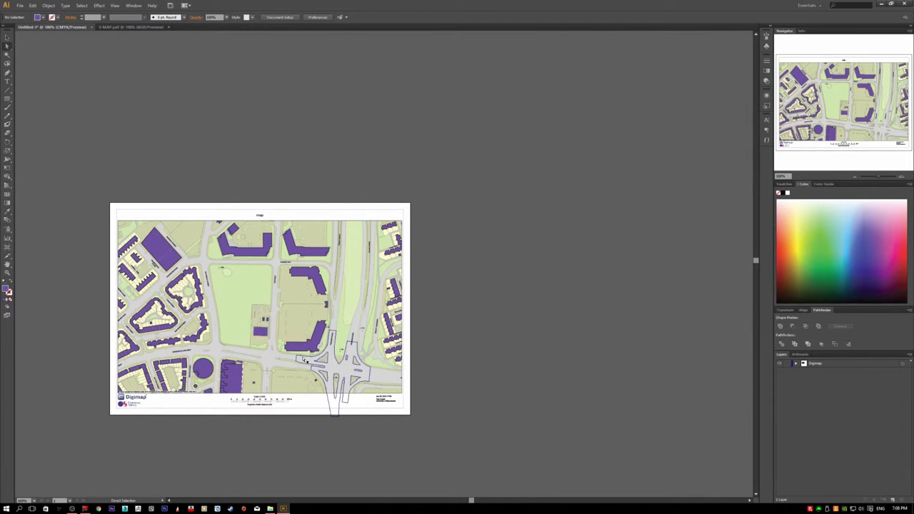
key("ctrl+z")
key("ctrl+a")
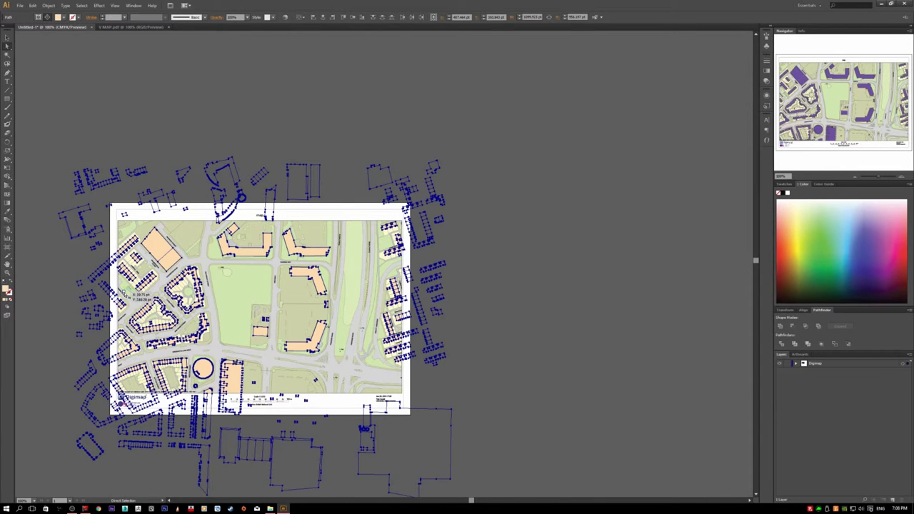
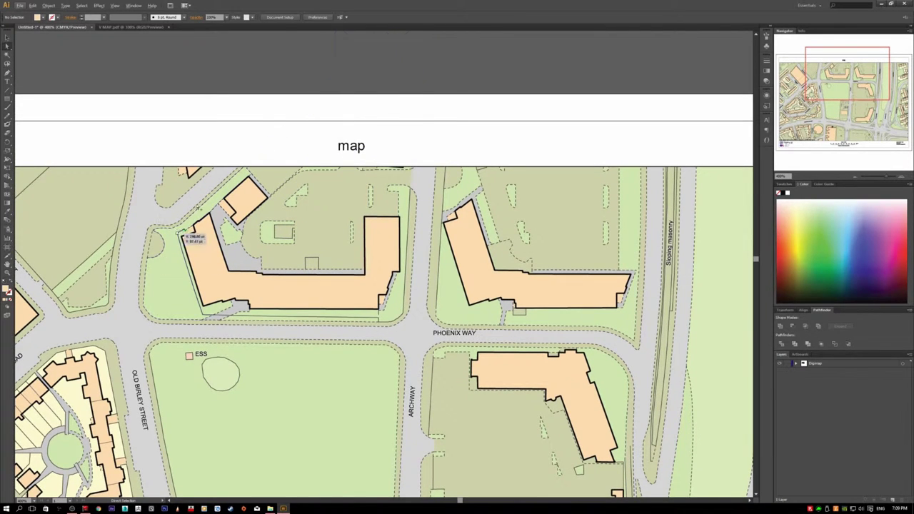
Lock the Digimap layer, create a new layer above it and name the new layer Edits
left_click(135, 310)
key("p")
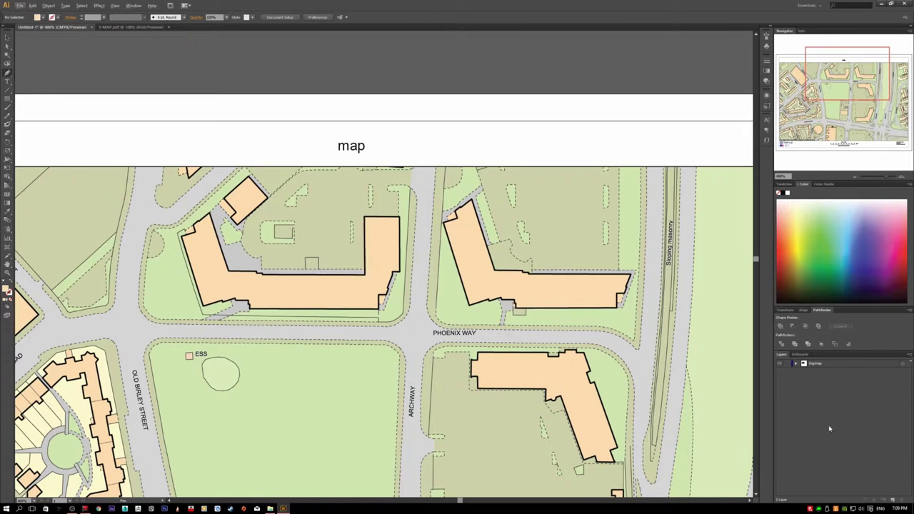
scroll(420, 348, "down", 3)
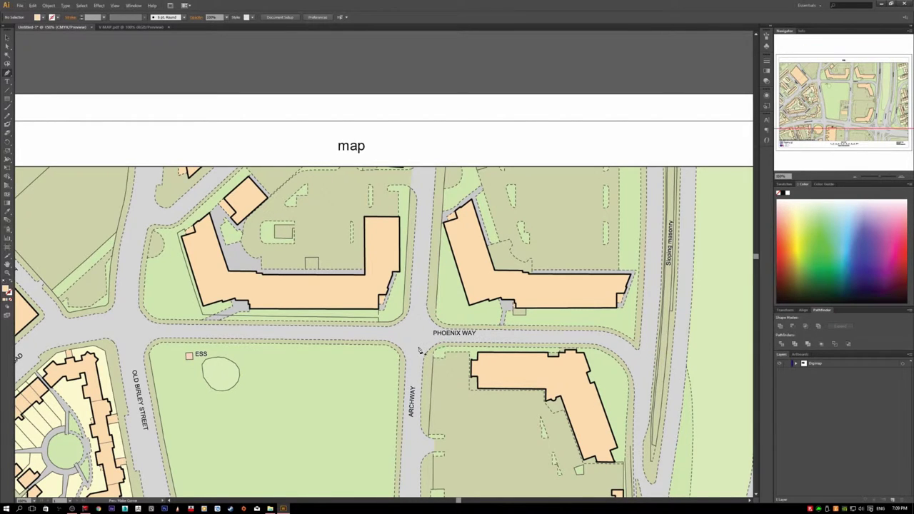
scroll(418, 352, "down", 4)
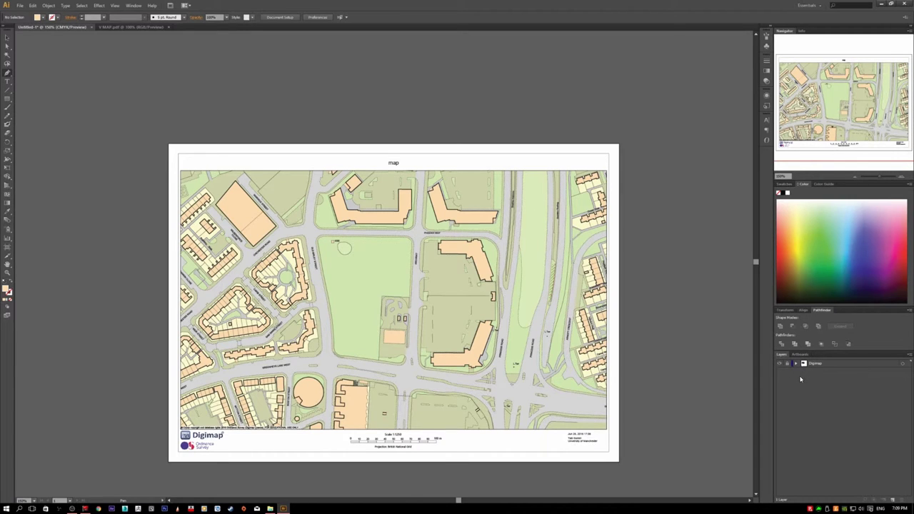
left_click(893, 501)
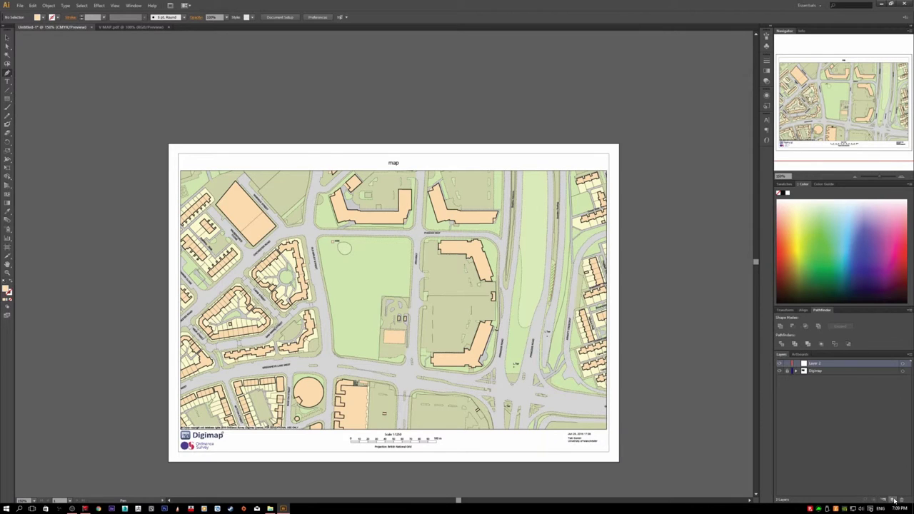
double_click(814, 363)
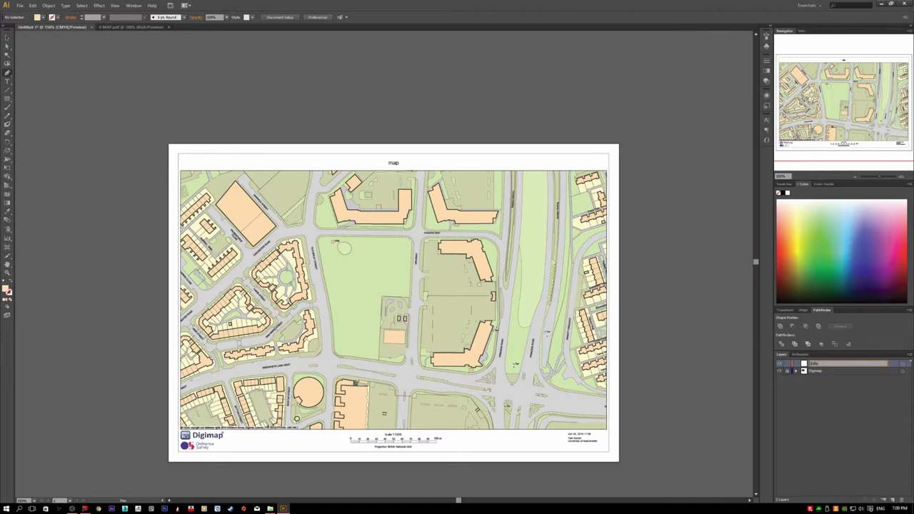
key("Return")
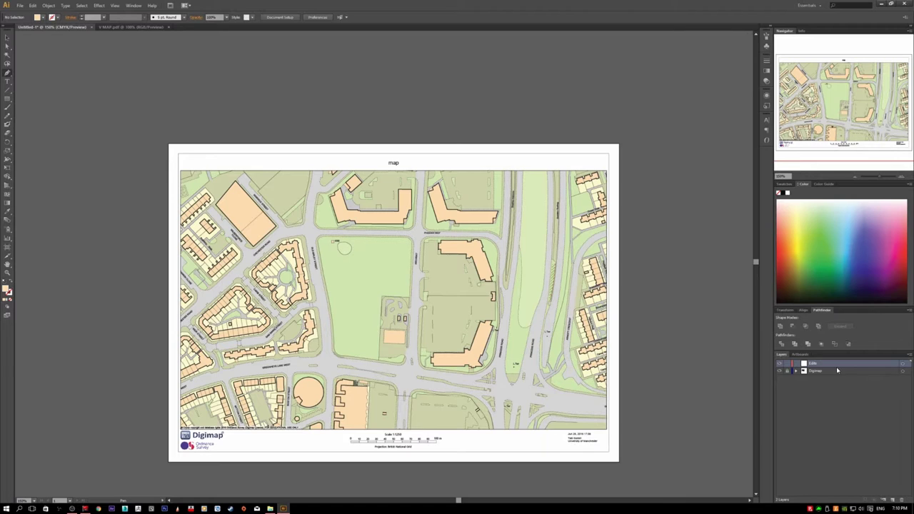
double_click(814, 363)
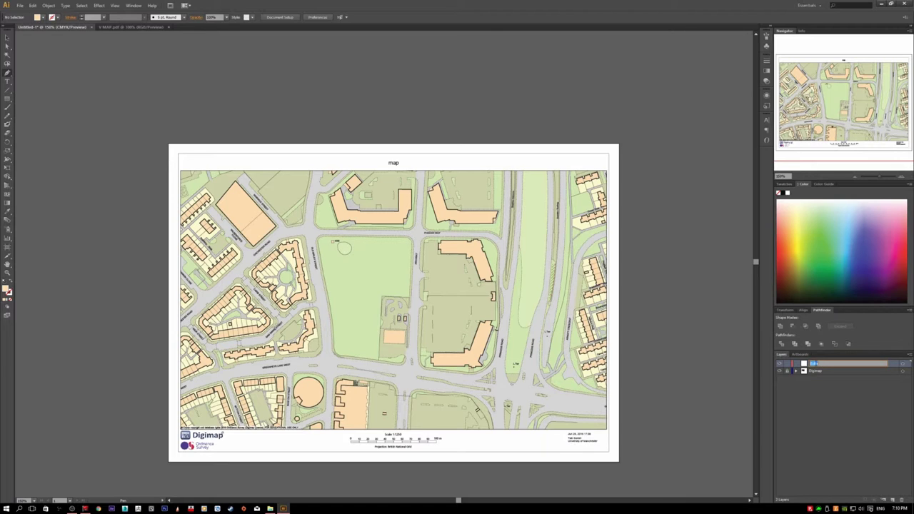
left_click(811, 376)
double_click(813, 364)
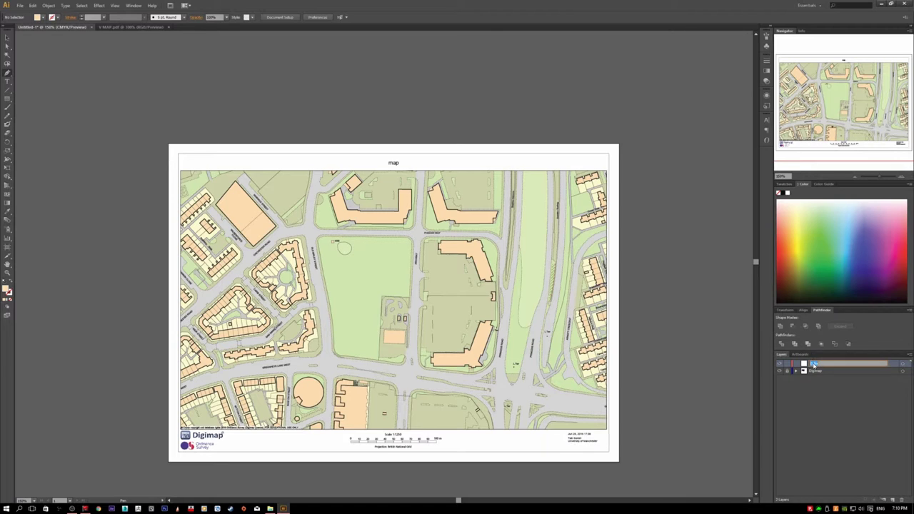
left_click(823, 398)
left_click(821, 364)
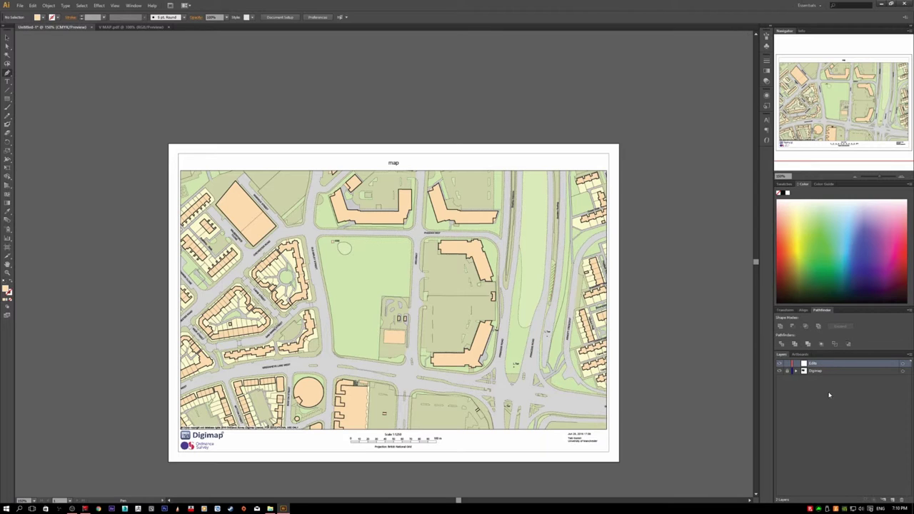
Draw a straight horizontal line with the Pen tool along the middle of Phoenix Way, from Old Birley Street to just short of Archway
scroll(448, 280, "up", 1)
scroll(374, 224, "up", 2)
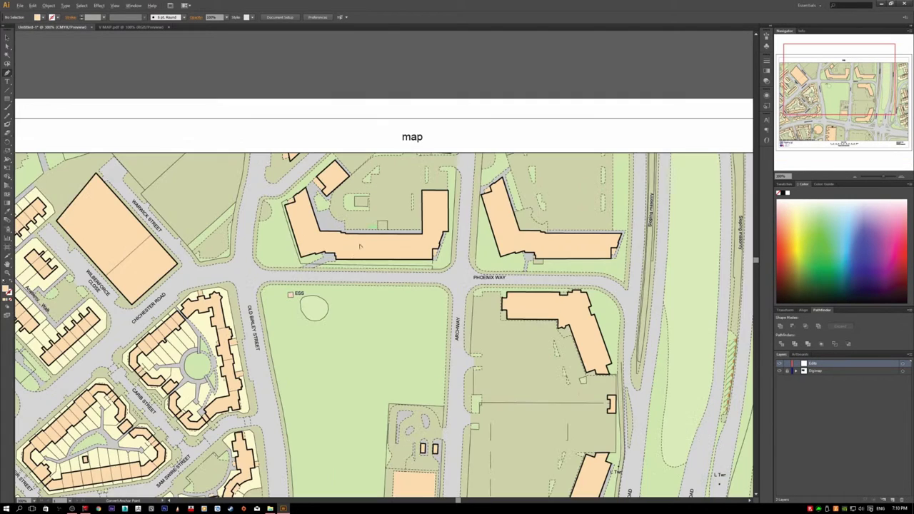
key("ctrl+plus")
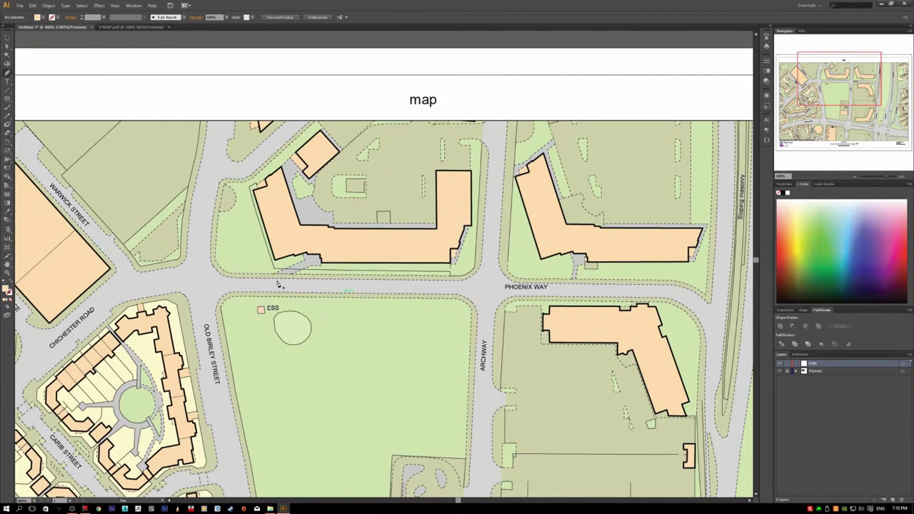
left_click(233, 290)
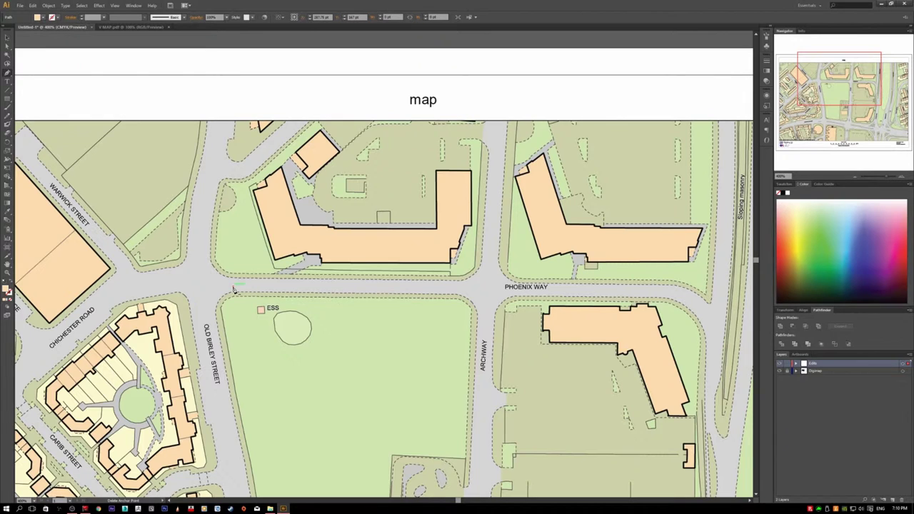
left_click(454, 289)
mouse_move(455, 290)
left_mouse_down()
mouse_move(249, 287)
mouse_move(278, 286)
mouse_move(259, 310)
left_mouse_up()
left_click_drag(443, 268, 451, 291)
left_click_drag(452, 290, 452, 290)
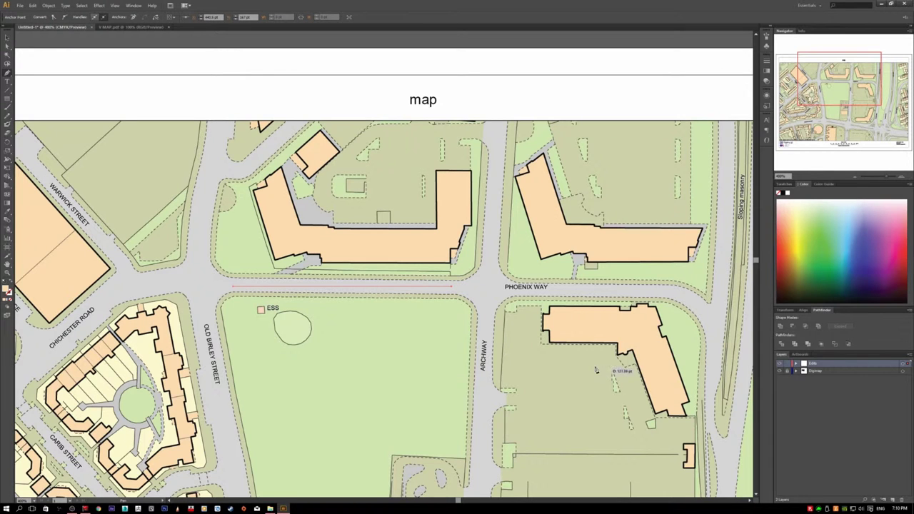
Try adding a third anchor point south-west of the line's east end, and undo it
scroll(488, 289, "up", 1)
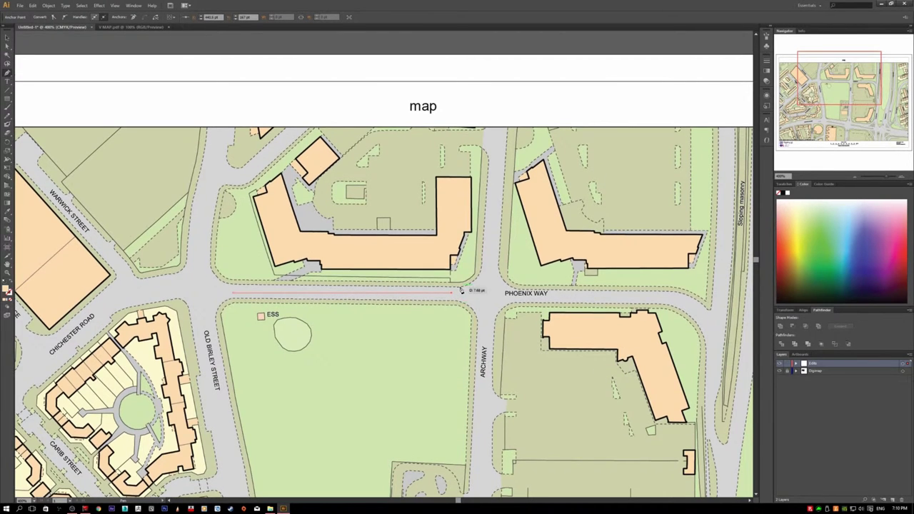
scroll(460, 299, "up", 1)
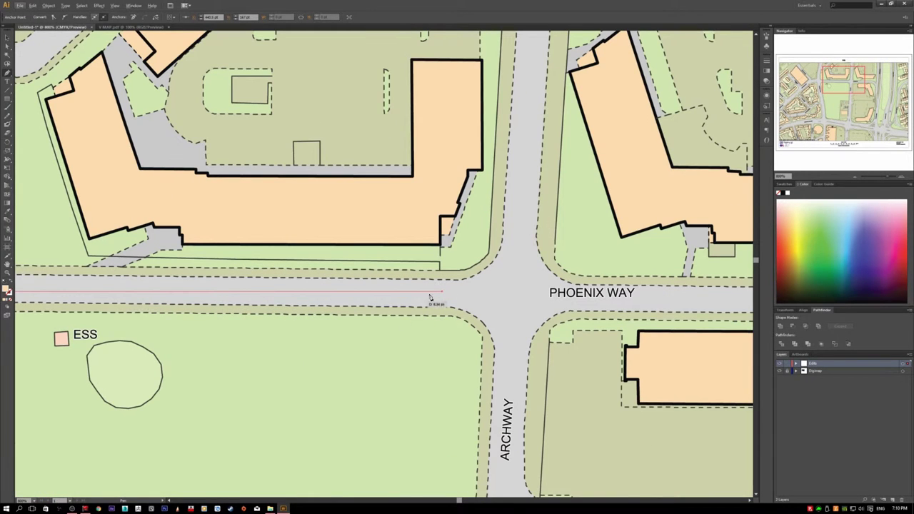
scroll(450, 308, "up", 3)
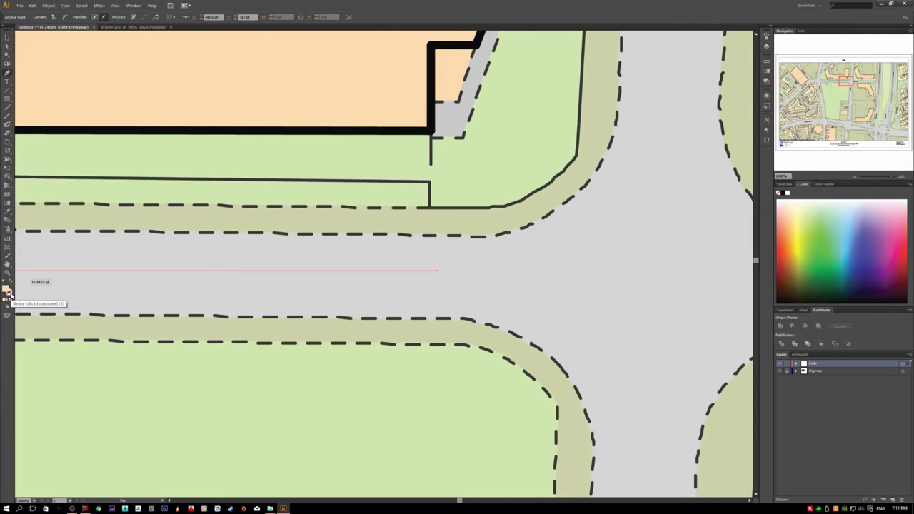
left_click(396, 341)
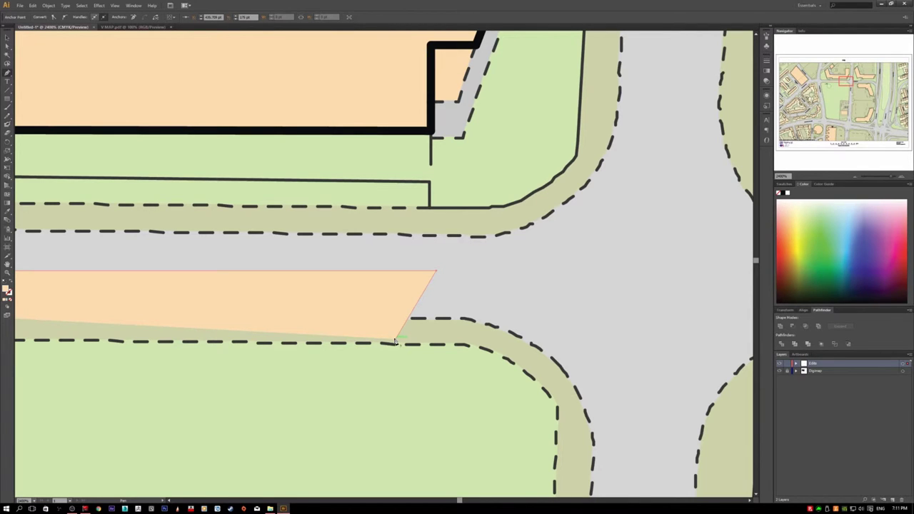
key("ctrl+z")
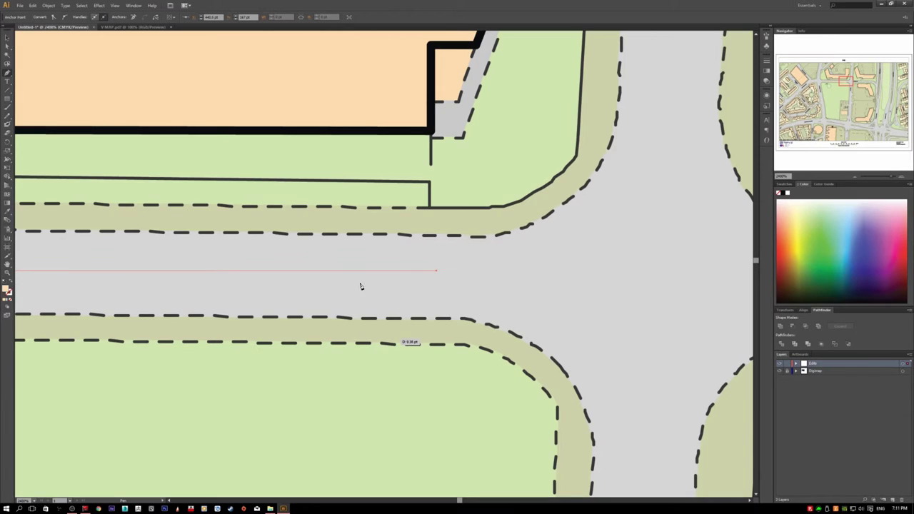
Swap the fill and stroke of the Phoenix Way line so it has a peach stroke and no fill
left_click(11, 282)
left_click(11, 282)
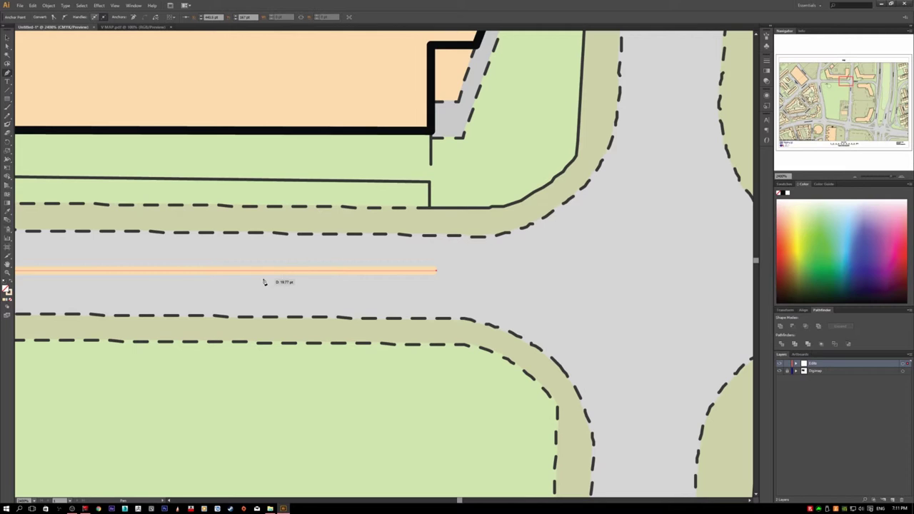
left_click(153, 271)
scroll(185, 321, "up", 2)
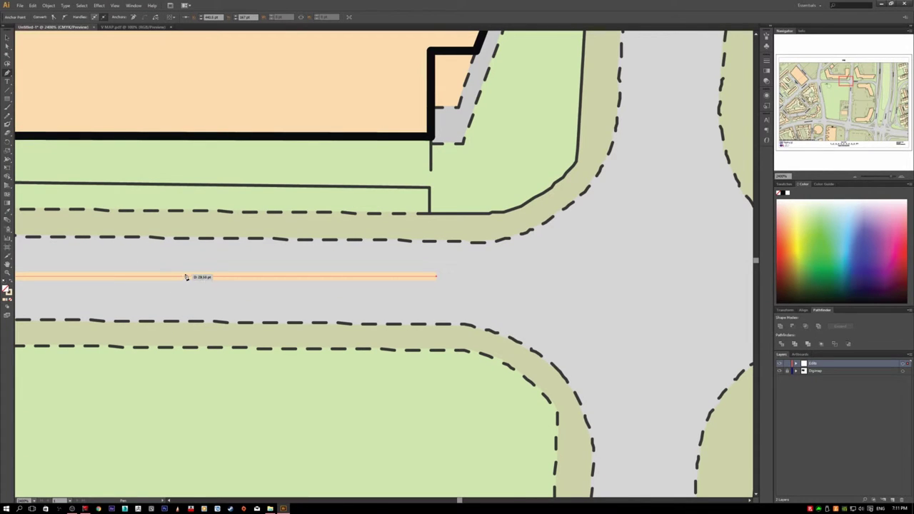
Set the stroke color of the Phoenix Way line to red, RGB 145, 16, 16
left_click(10, 291)
double_click(9, 290)
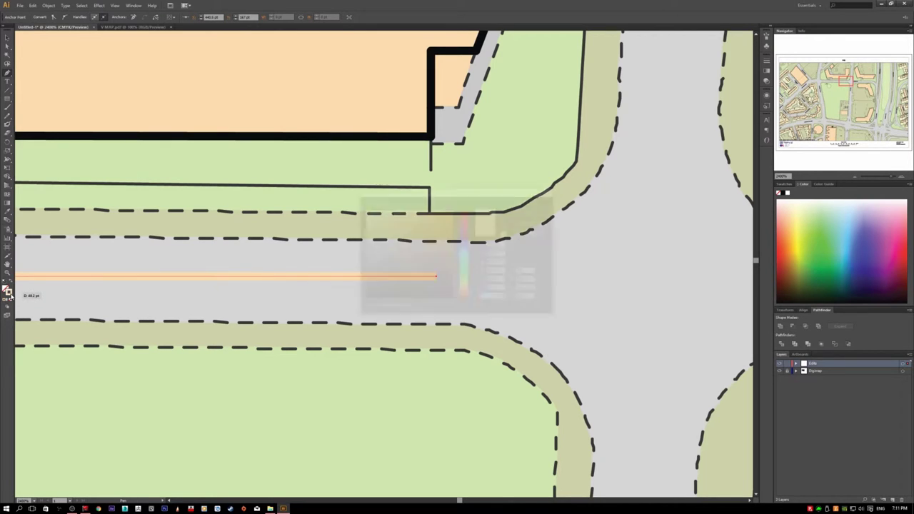
mouse_move(466, 227)
left_mouse_down()
mouse_move(469, 214)
mouse_move(440, 224)
mouse_move(452, 211)
left_mouse_up()
left_click(467, 209)
left_click(454, 245)
left_click_drag(453, 245, 442, 247)
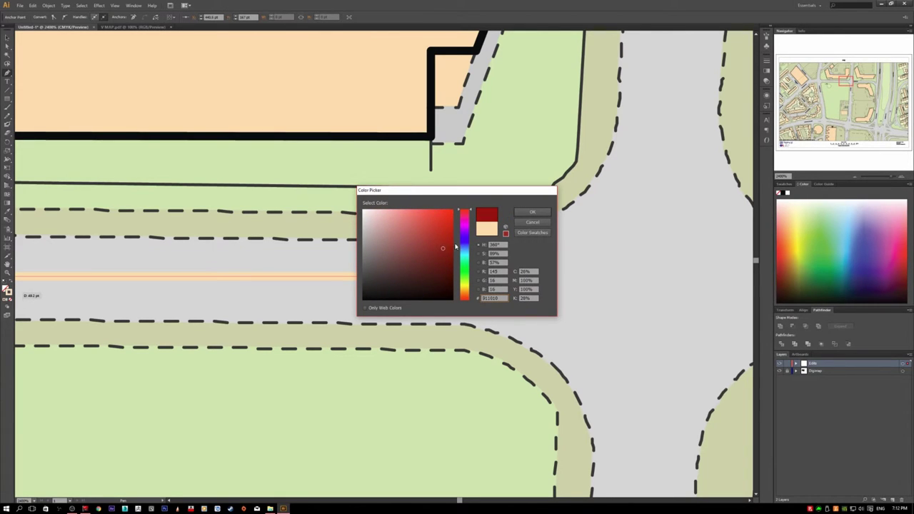
left_click(531, 212)
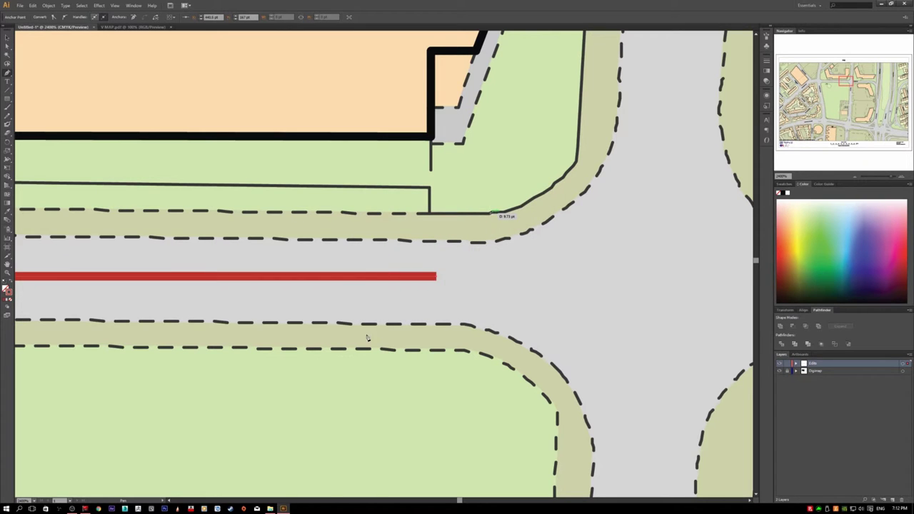
Switch to the Selection tool and deselect the red line on Phoenix Way
scroll(397, 338, "down", 5)
left_click(431, 325)
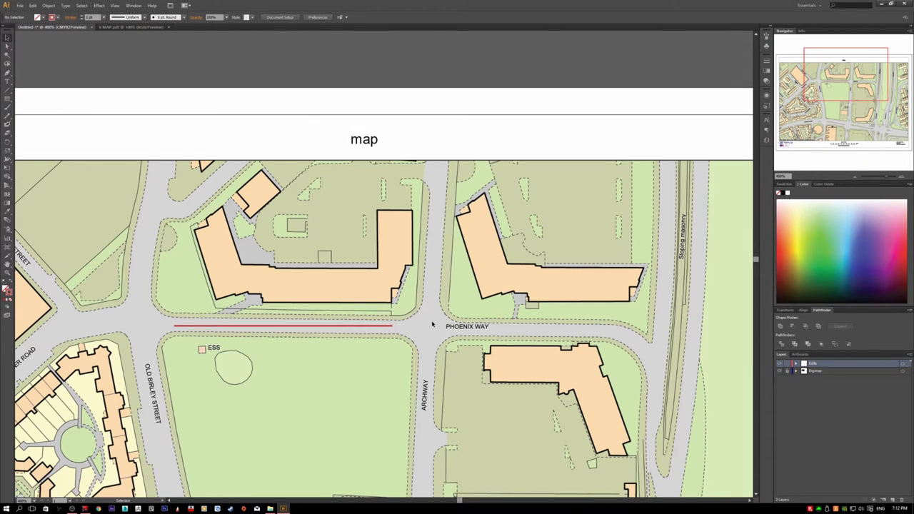
scroll(399, 326, "up", 2)
scroll(386, 342, "down", 1)
left_click_drag(286, 347, 333, 347)
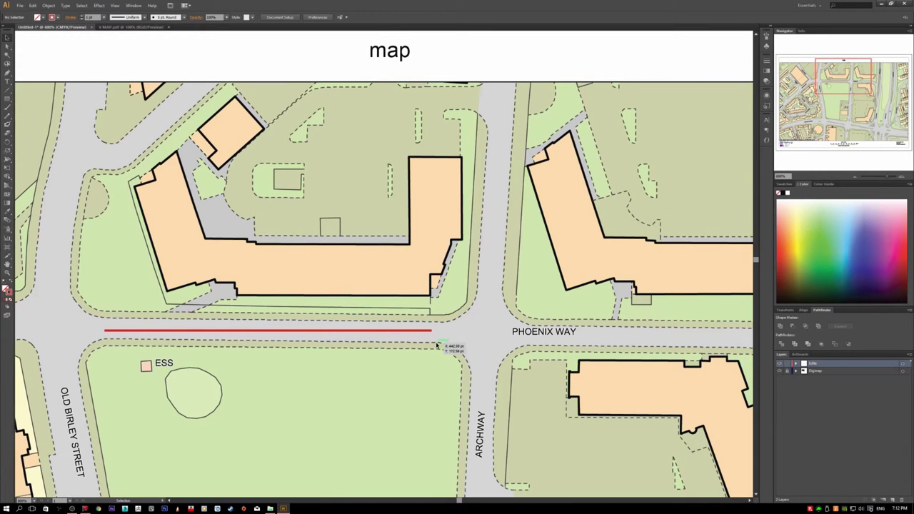
Shorten the red line to about 20 pt by moving its east end anchor west with the Direct Selection tool, keeping it horizontal
key("a")
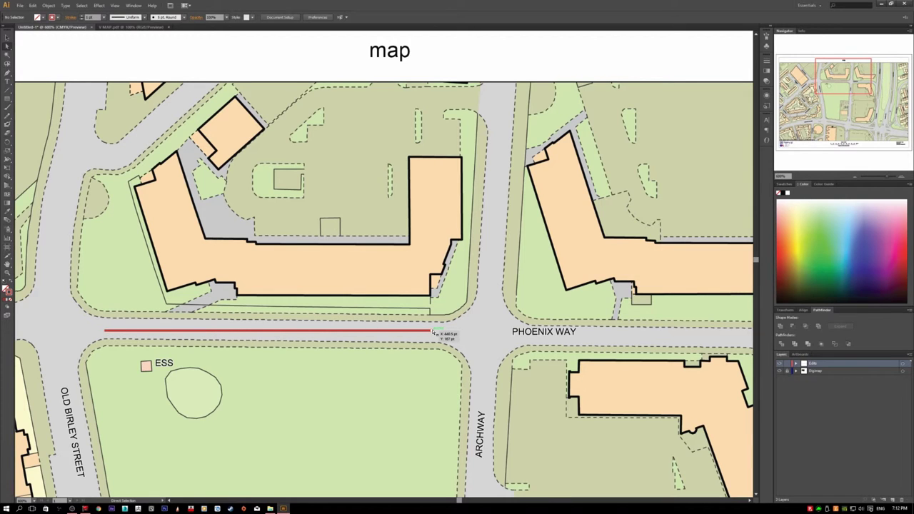
left_click(432, 330)
left_click(439, 333)
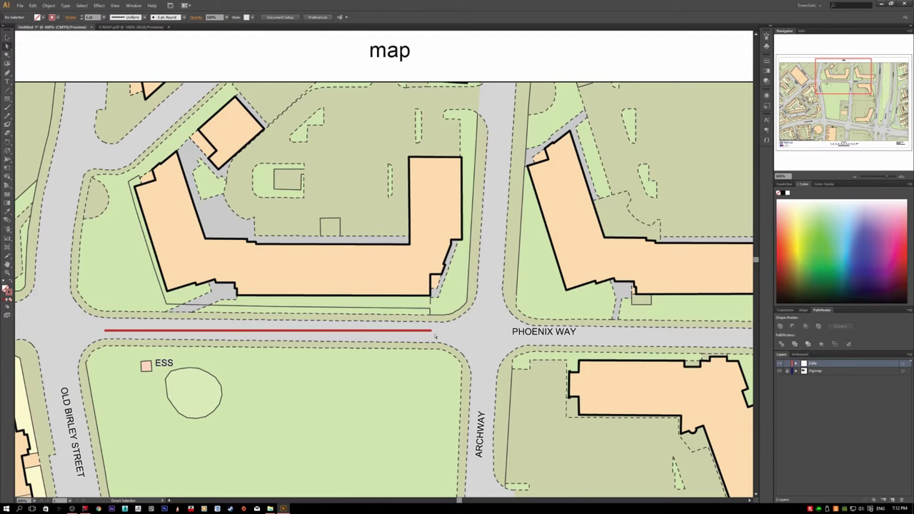
left_click(432, 334)
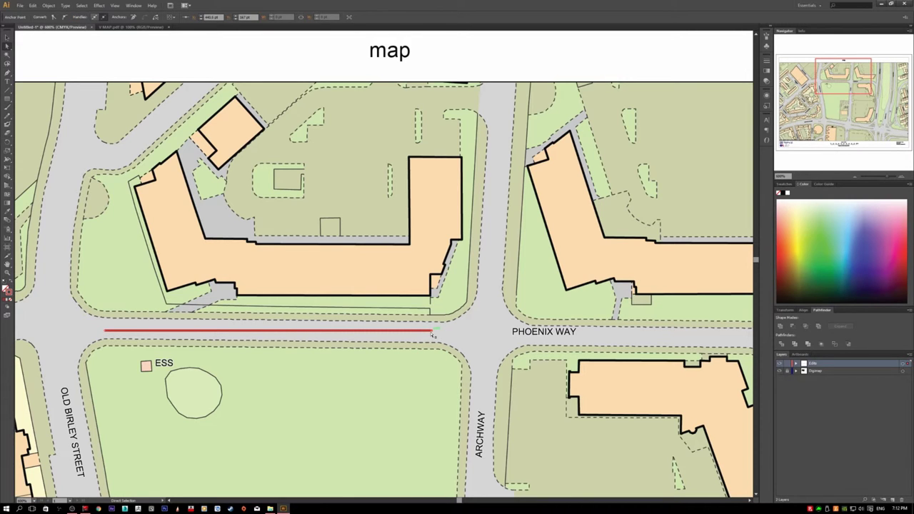
scroll(434, 328, "up", 2)
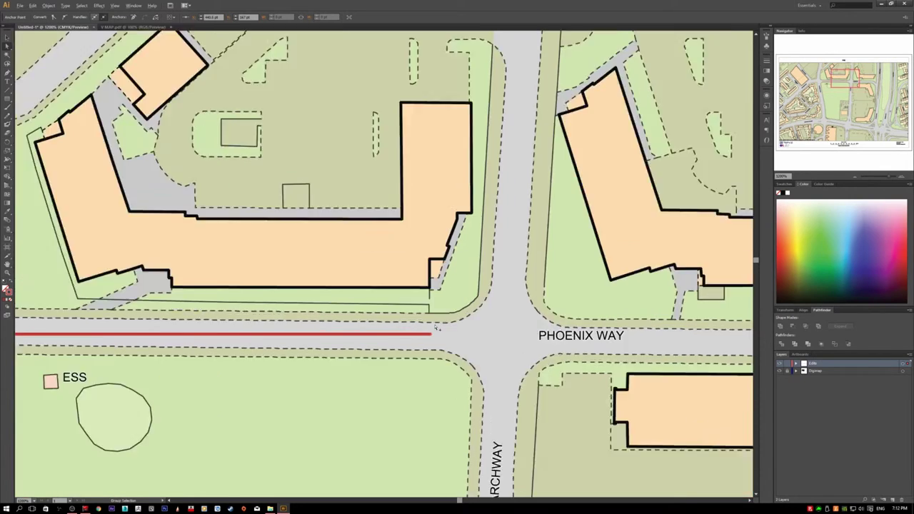
scroll(435, 345, "down", 2)
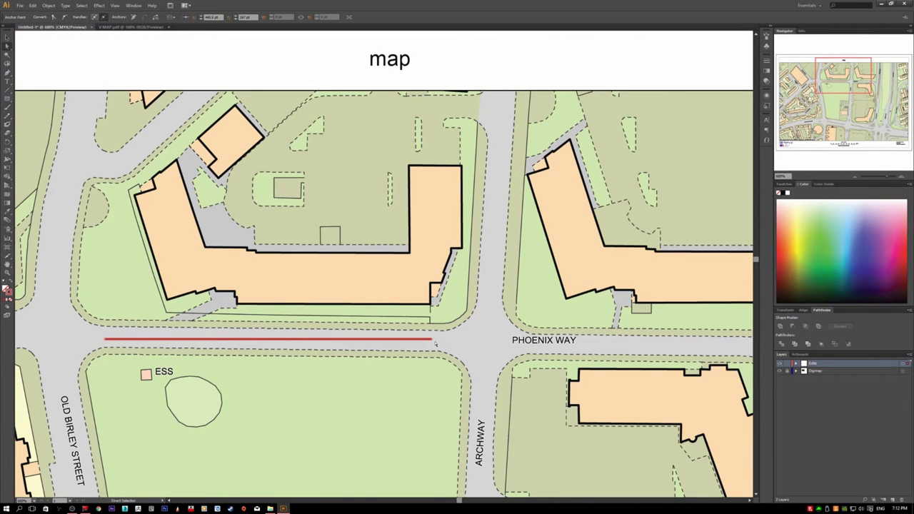
left_click_drag(433, 341, 113, 354)
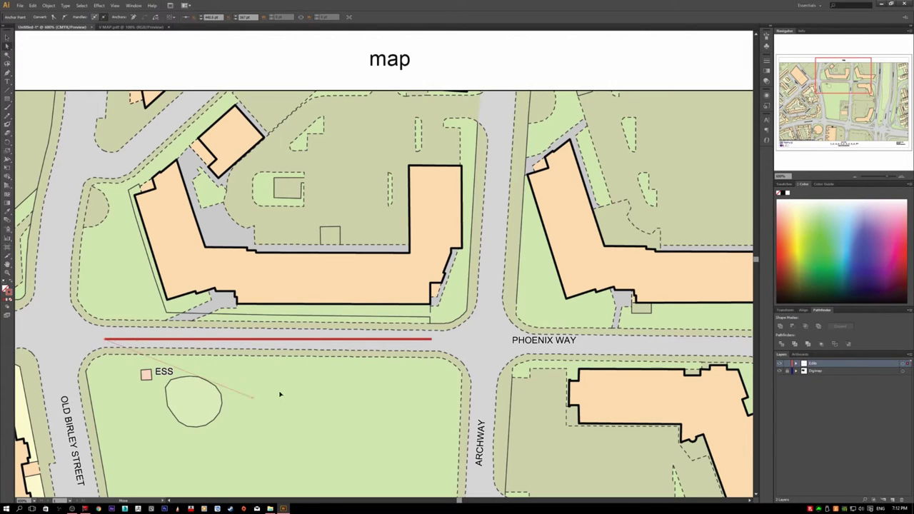
left_click_drag(174, 418, 191, 369)
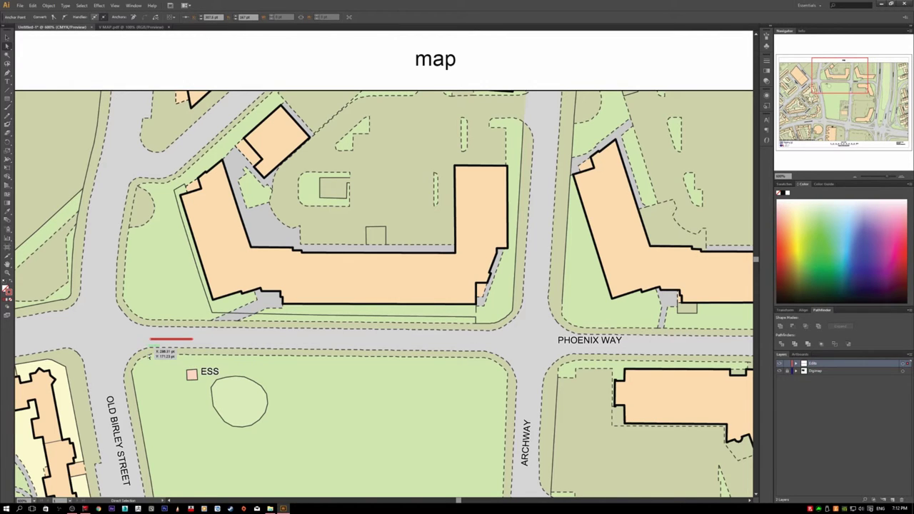
Move the whole shortened red line slightly north within Phoenix Way using the Selection tool, and deselect it
scroll(161, 356, "up", 3)
key("alt+v")
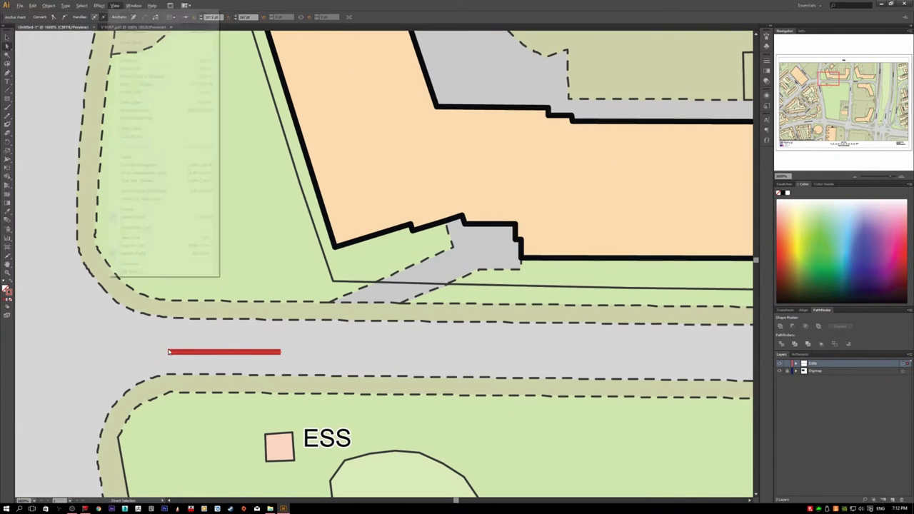
left_click(211, 343)
key("v")
left_click_drag(228, 355, 230, 350)
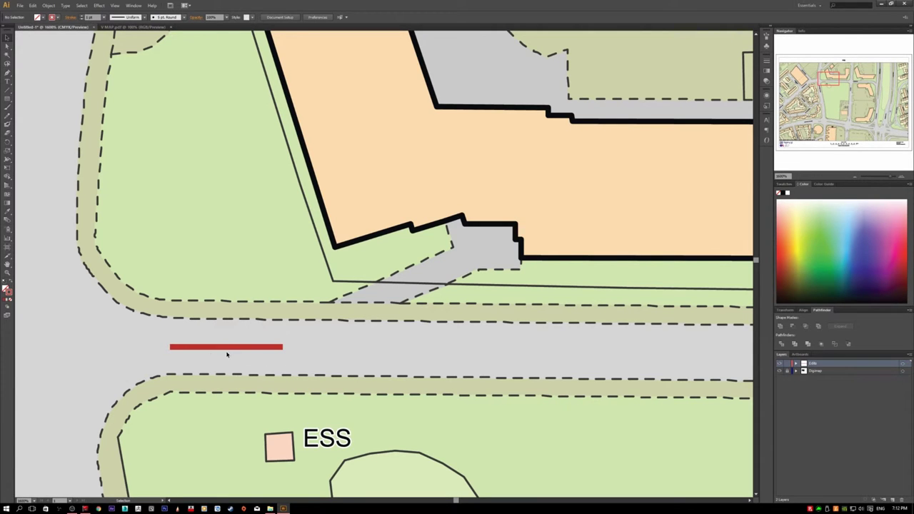
scroll(214, 350, "down", 4)
scroll(180, 360, "up", 3)
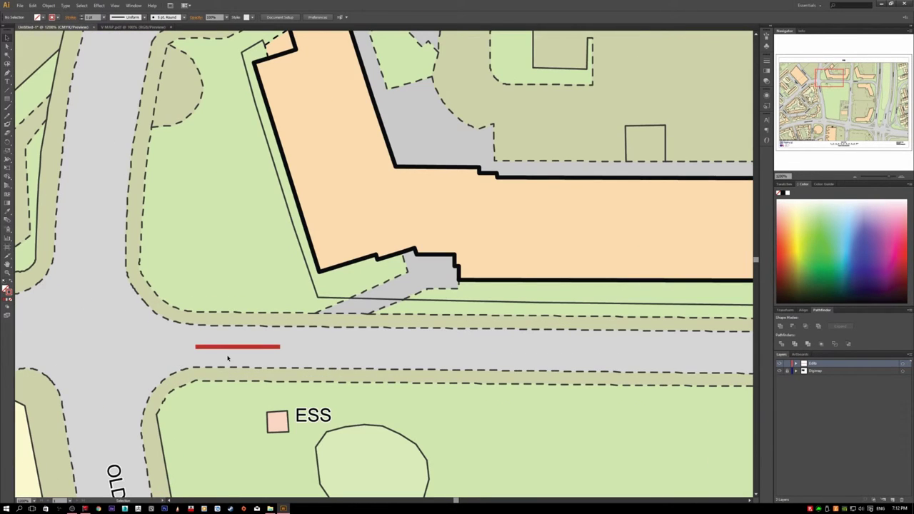
scroll(228, 350, "up", 3)
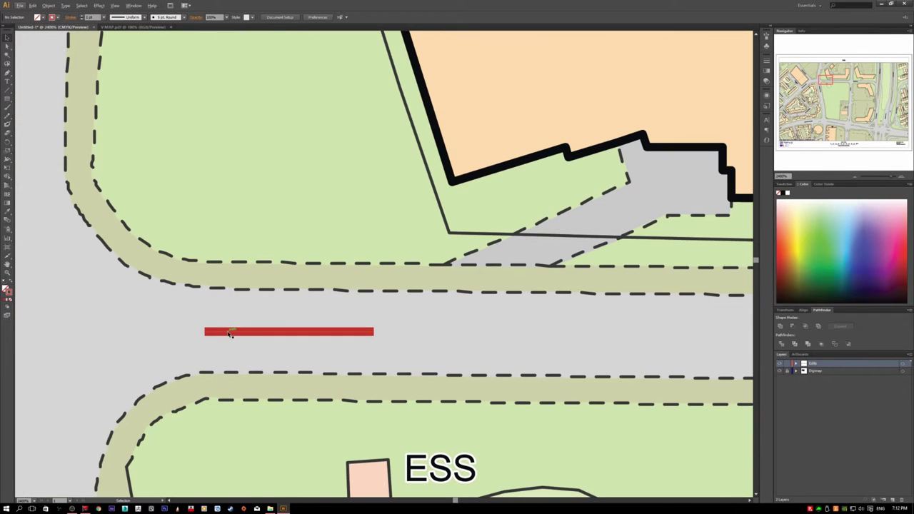
left_click(229, 334)
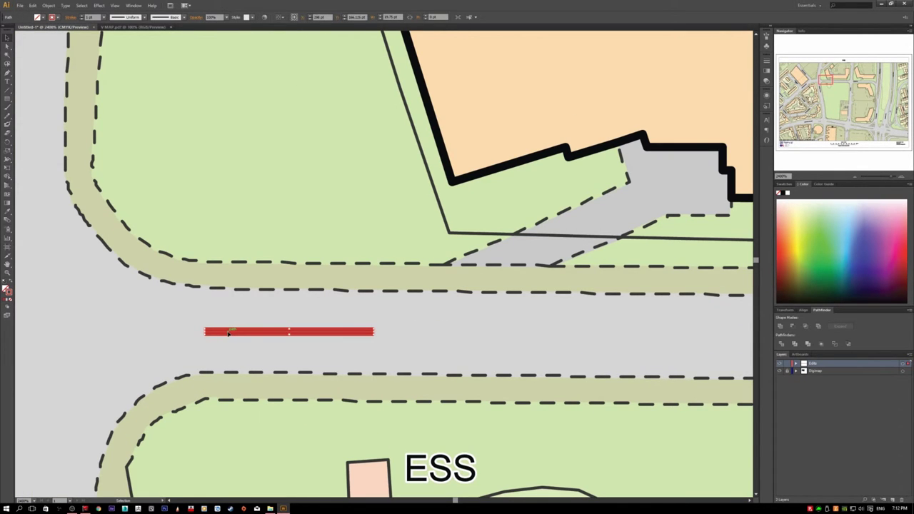
left_click(240, 353)
left_click_drag(184, 313, 447, 359)
left_click(448, 359)
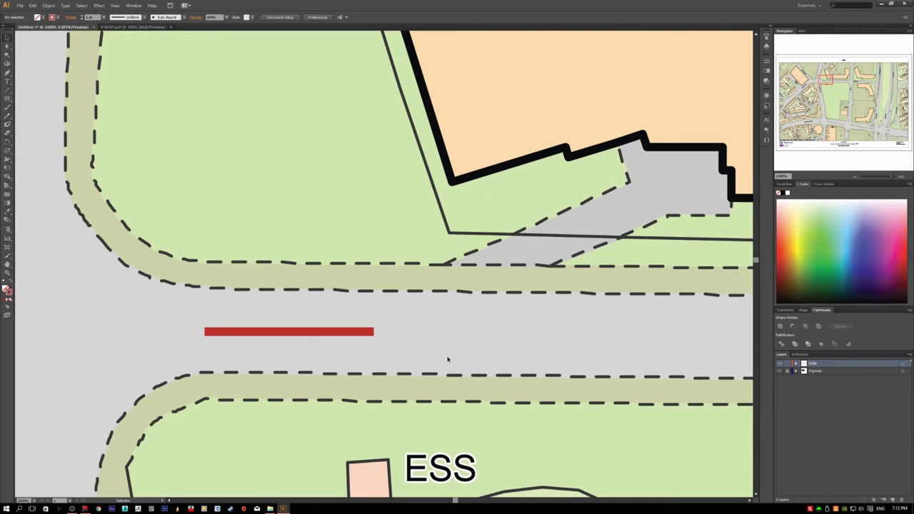
key("a")
left_click_drag(177, 299, 427, 350)
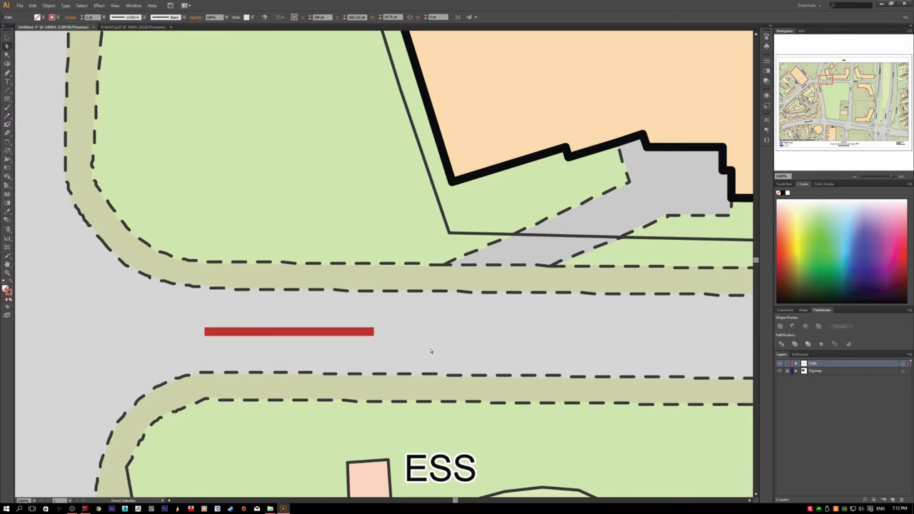
key("v")
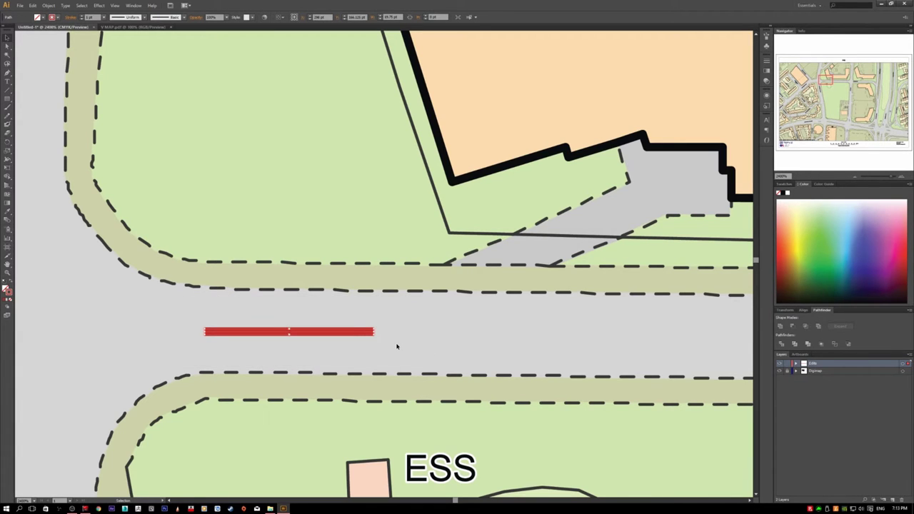
left_click(397, 347)
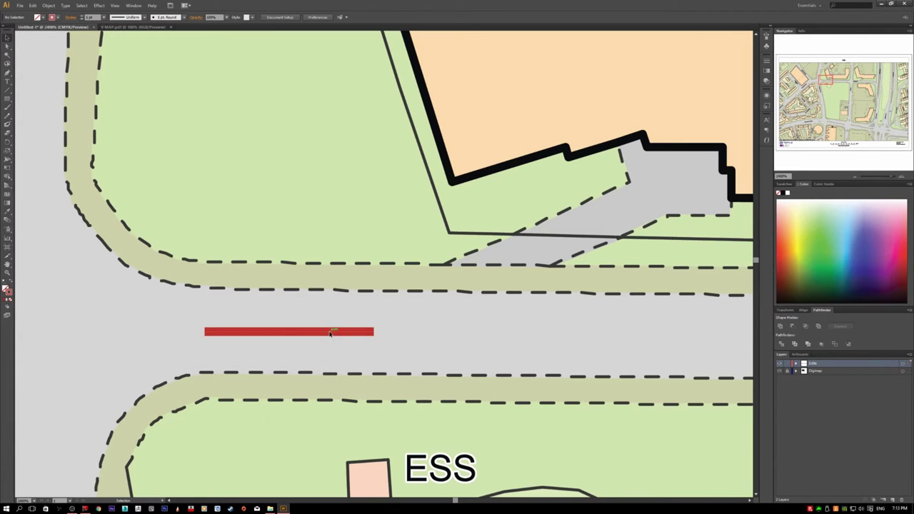
Add the Arrow 7 arrowhead to the start point of the red line on the road
left_click(330, 334)
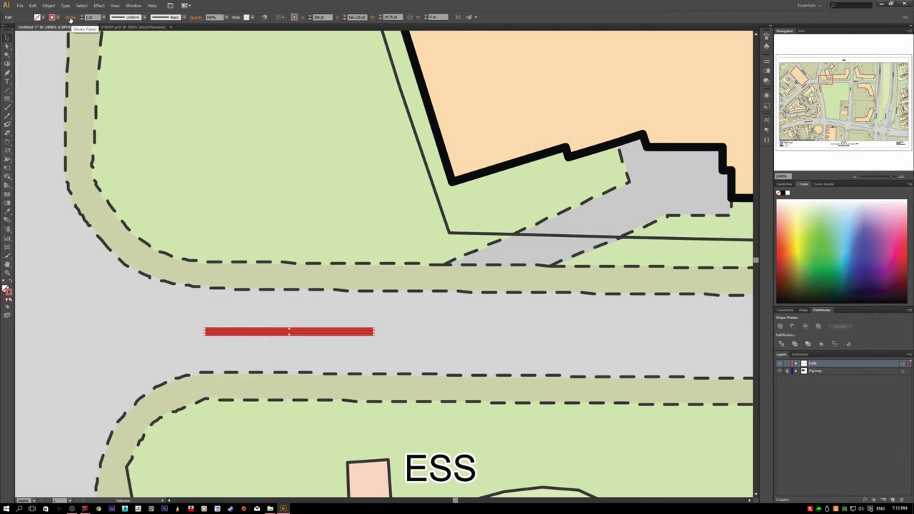
left_click(70, 17)
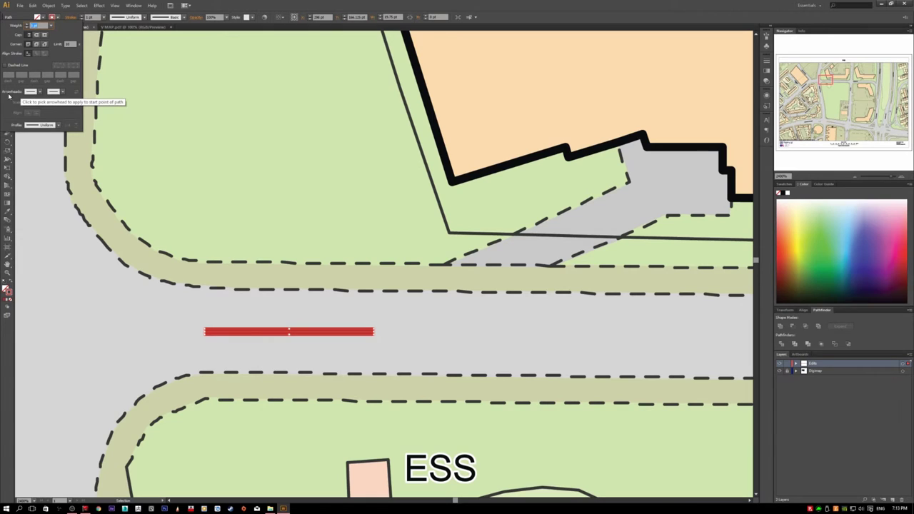
left_click(40, 93)
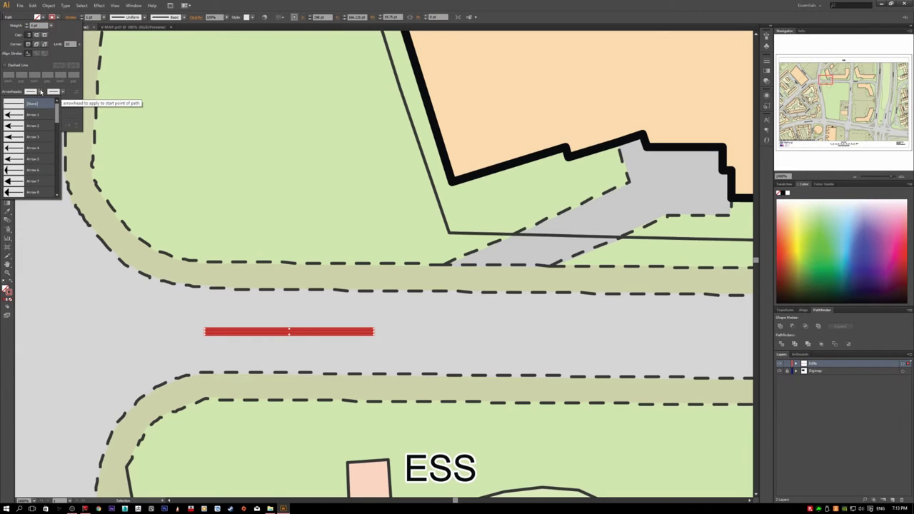
scroll(26, 191, "down", 7)
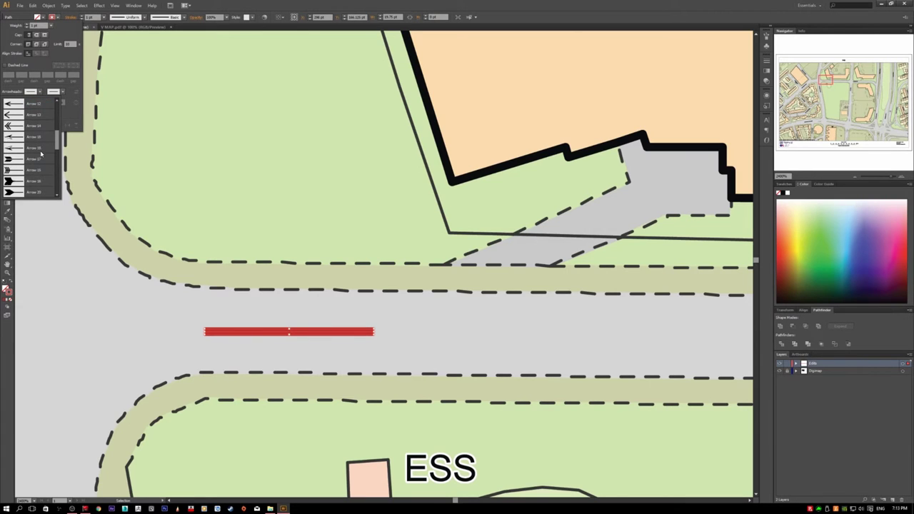
scroll(30, 166, "down", 3)
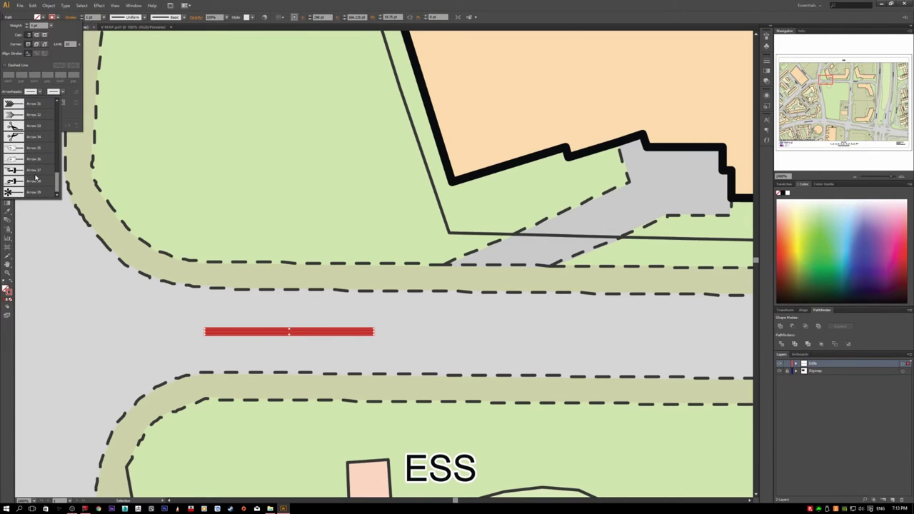
scroll(34, 184, "up", 7)
scroll(32, 194, "up", 2)
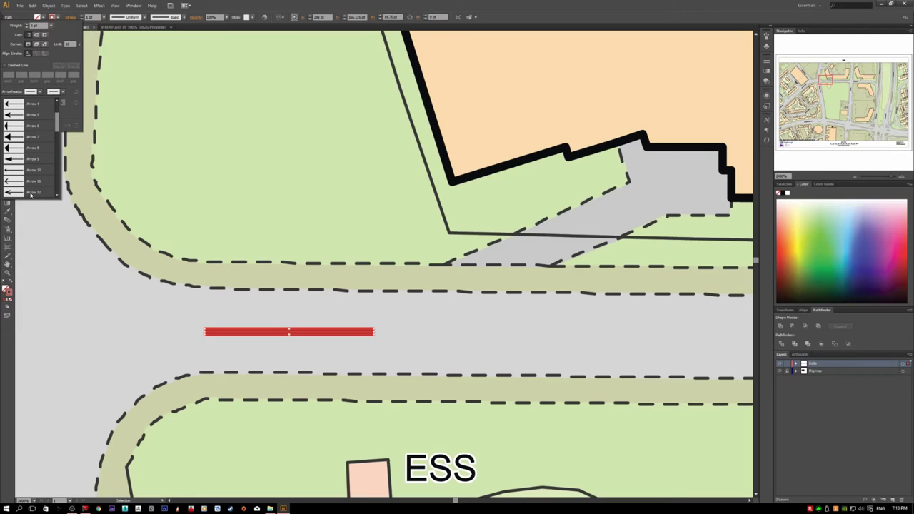
left_click(41, 137)
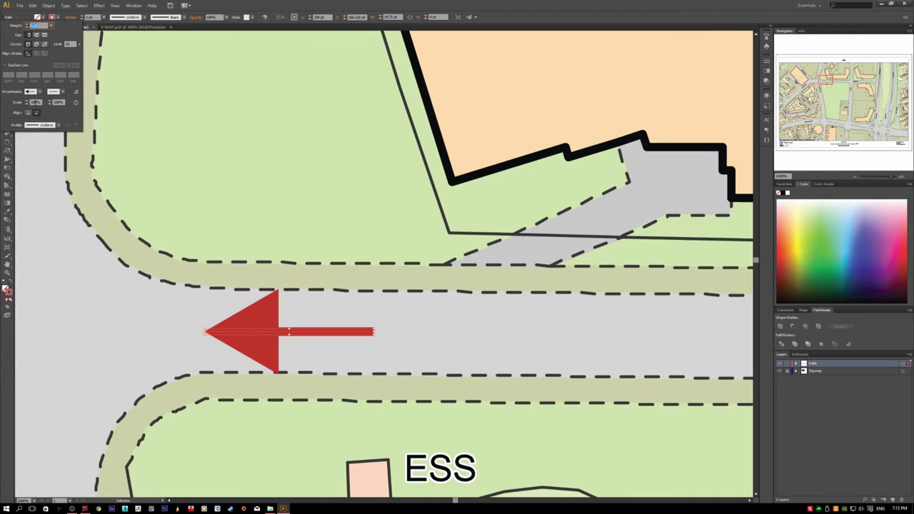
Scale the start arrowhead of the red line to 20%
left_click(35, 103)
left_click(34, 102)
left_click_drag(31, 102, 78, 98)
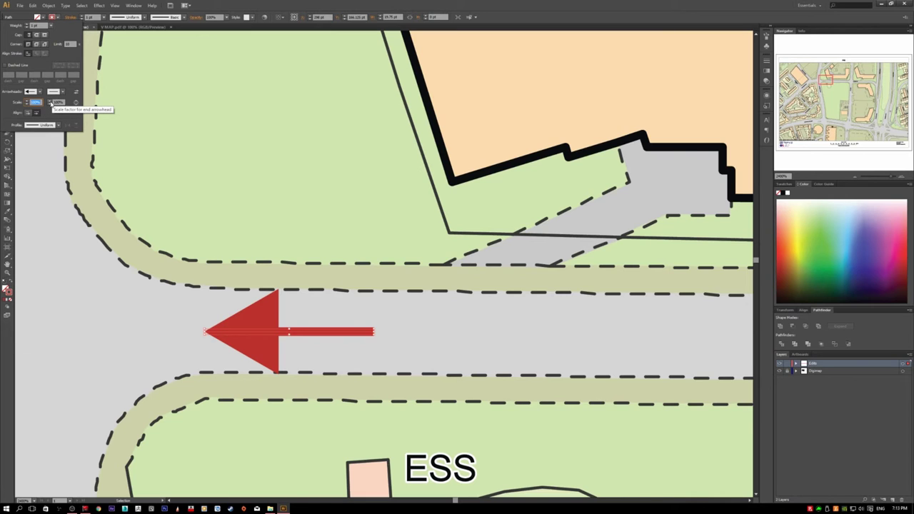
type("20")
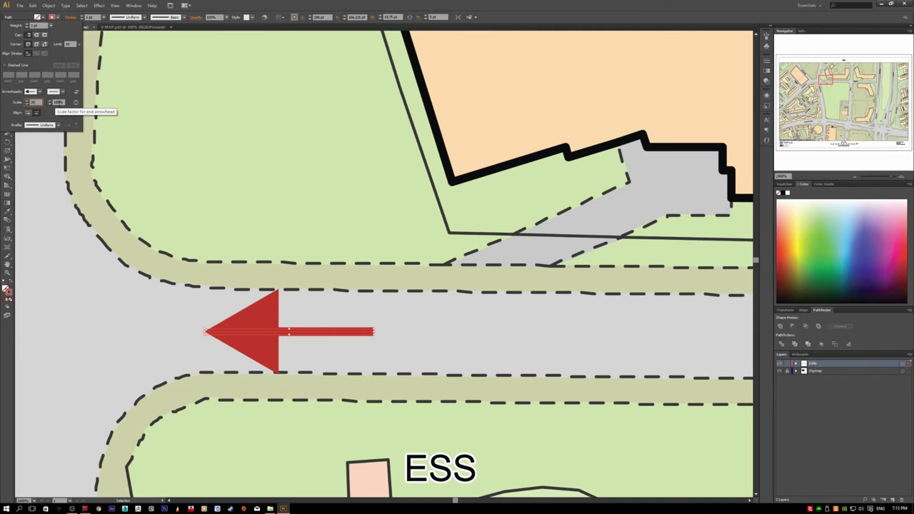
left_click(59, 102)
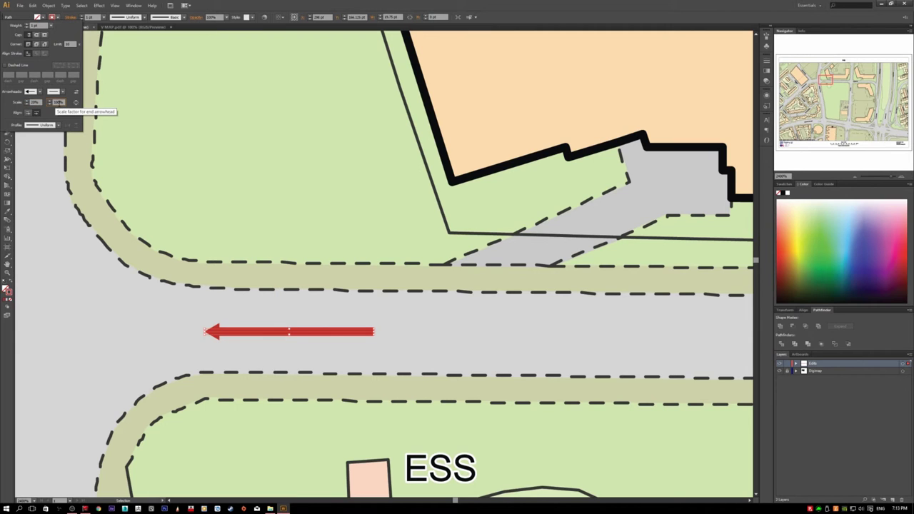
left_click(125, 168)
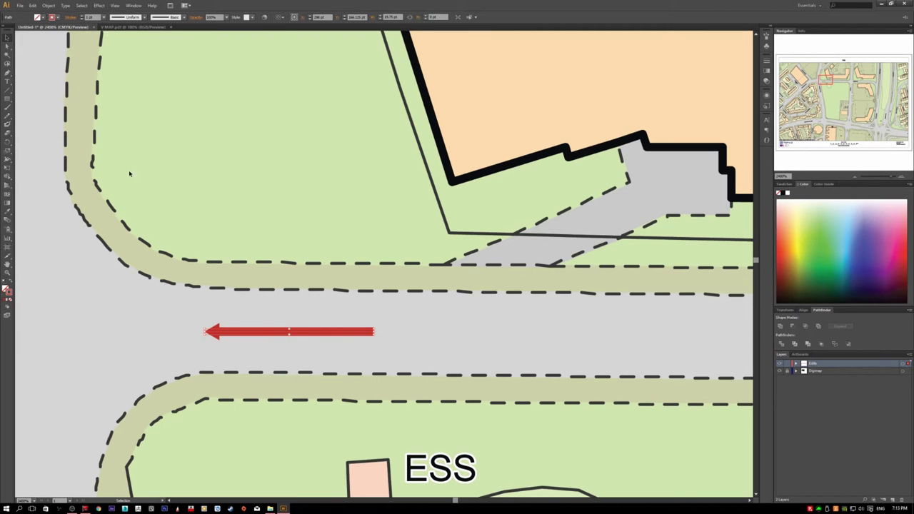
Set the stroke weight of the red arrow to 0.75 pt
left_click(200, 198)
left_click(272, 332)
left_click(104, 17)
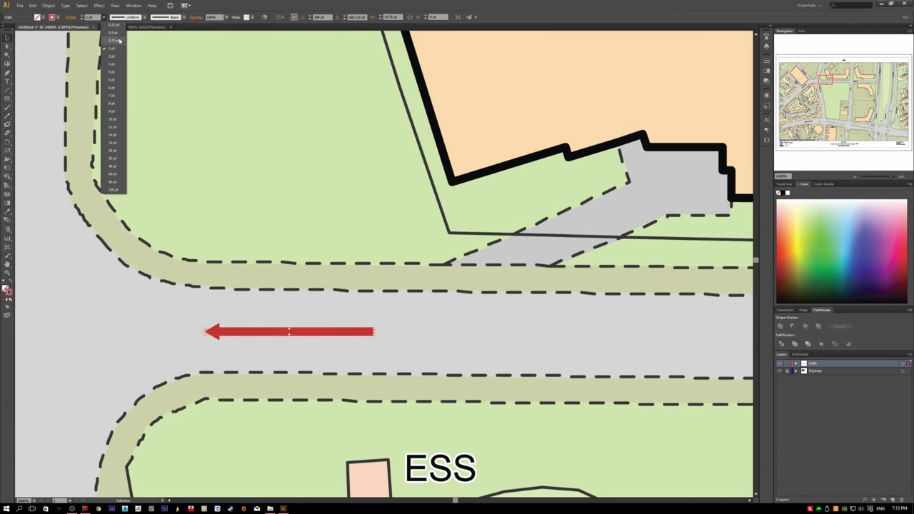
left_click(122, 42)
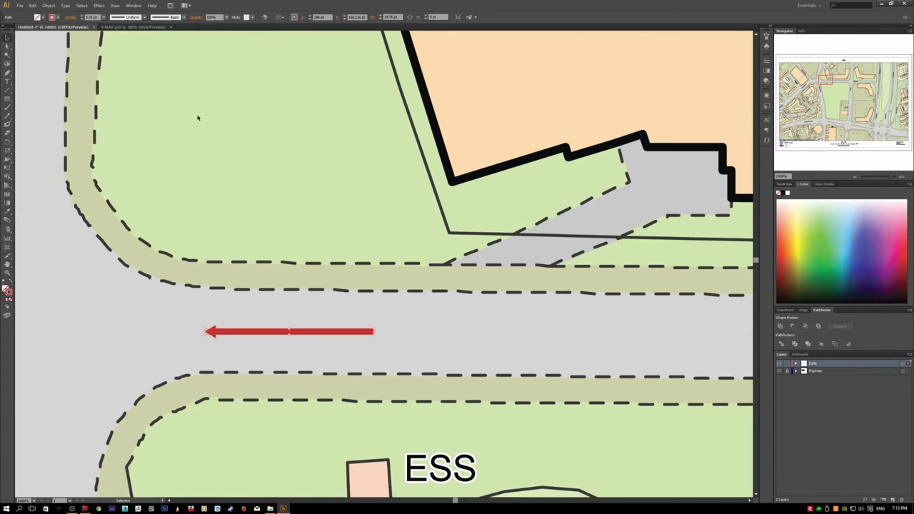
Change the start arrowhead's scale to 35% and deselect the red arrow
left_click(72, 19)
left_click(35, 102)
type("5")
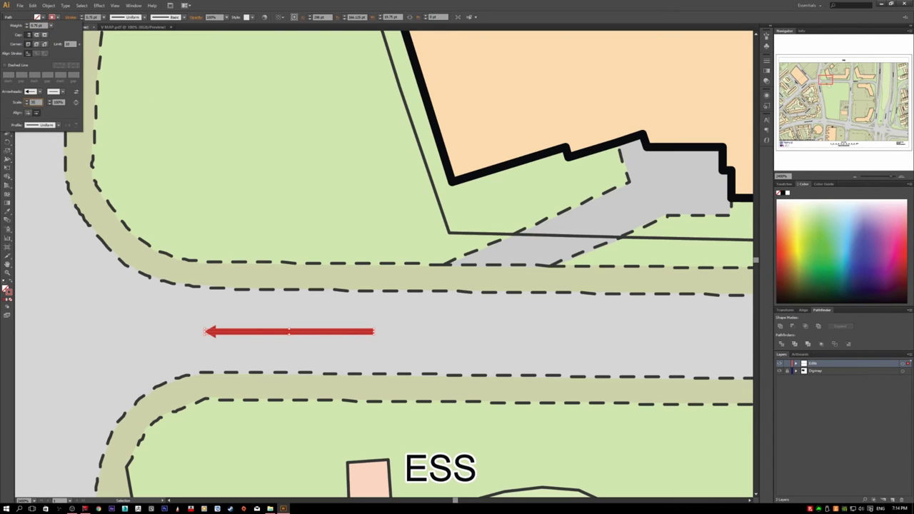
key("Return")
left_click(204, 224)
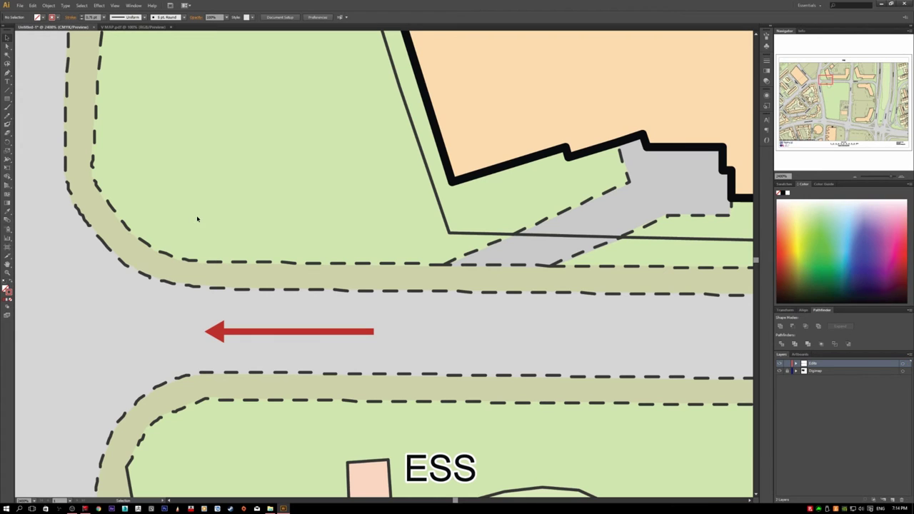
Examine the red arrow's size against the surrounding road and review its stroke and arrowhead settings
left_click(357, 335)
scroll(357, 338, "down", 3)
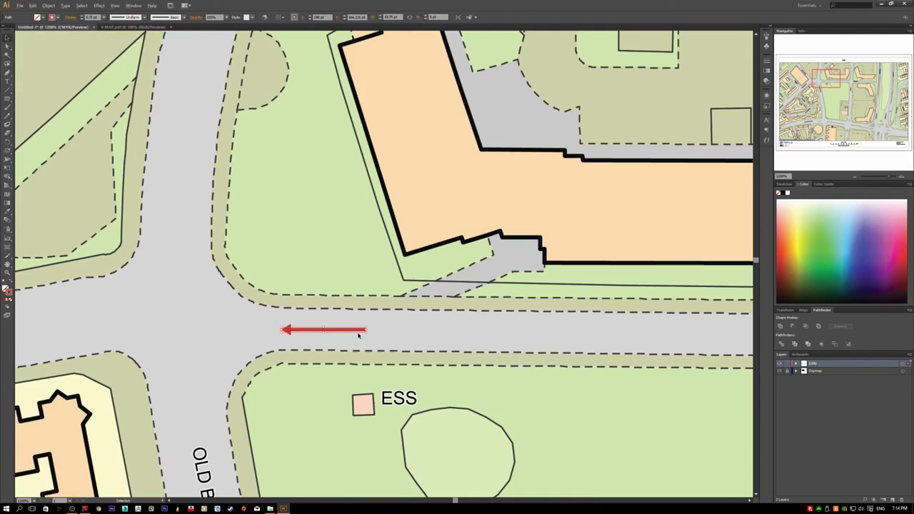
scroll(426, 355, "down", 1)
left_click(418, 340)
scroll(416, 343, "up", 2)
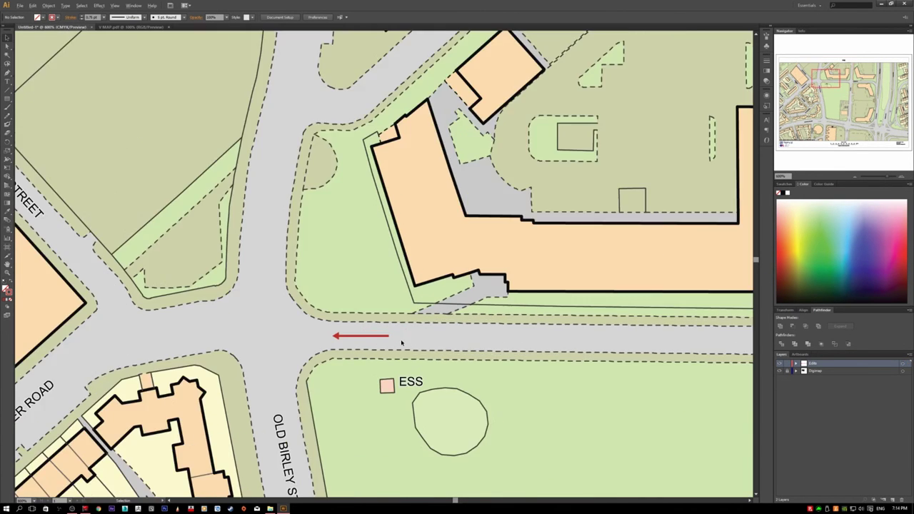
scroll(313, 340, "up", 1)
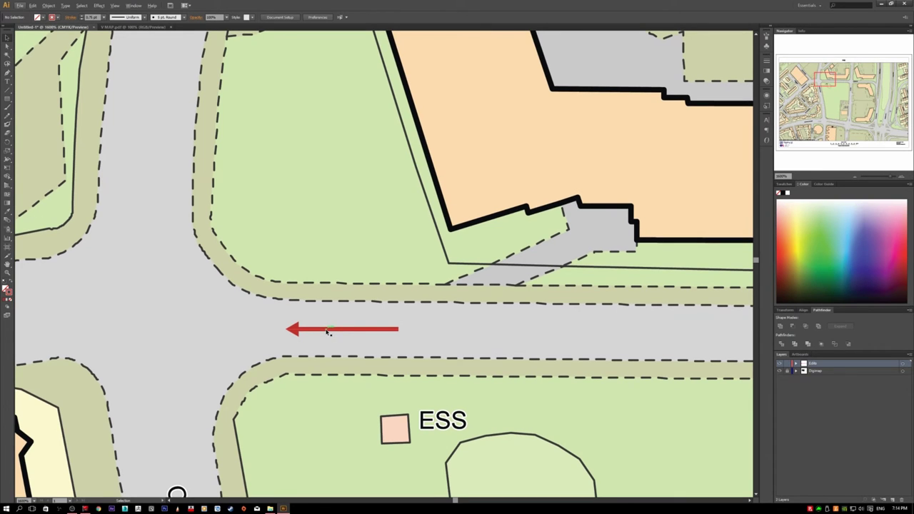
left_click(327, 330)
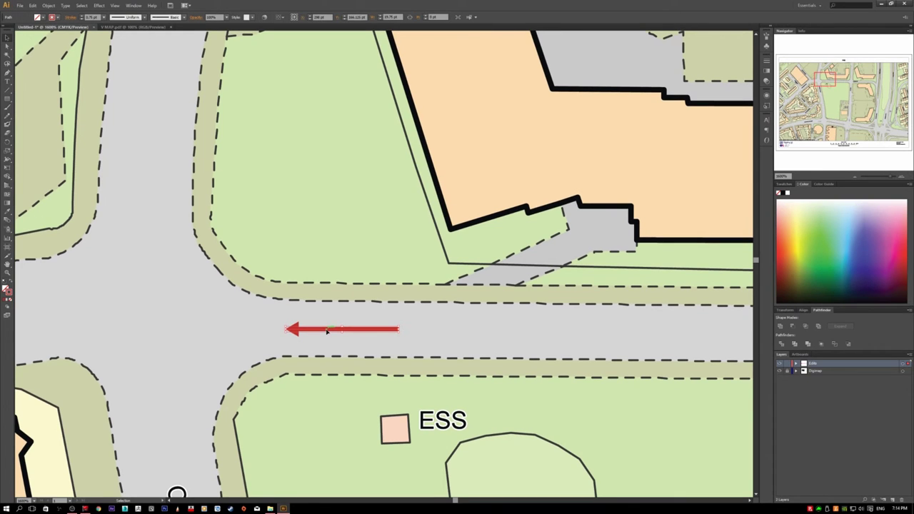
left_click(71, 17)
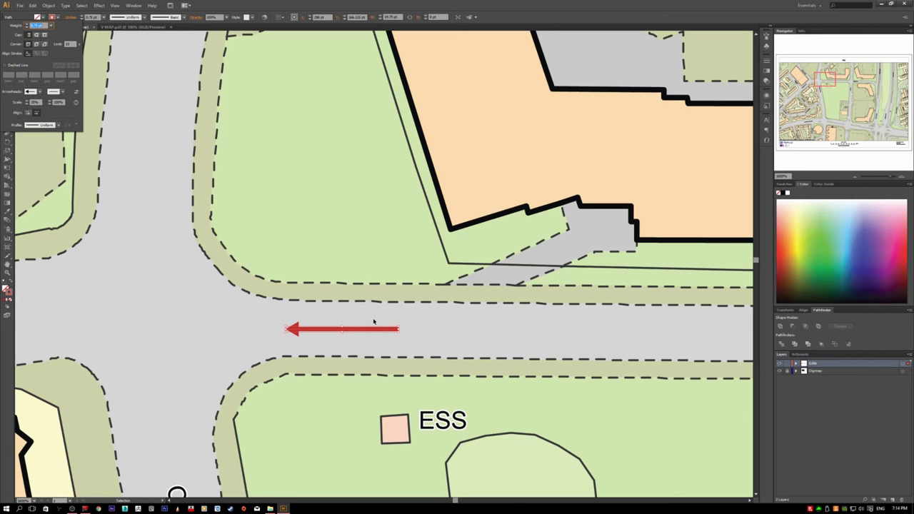
left_click(346, 328)
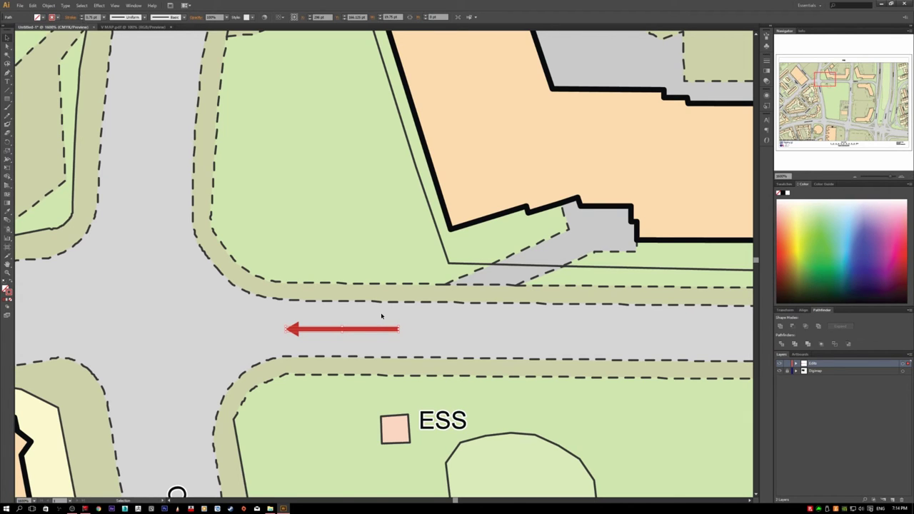
Add the Arrow 7 arrowhead to the end point of the red line
scroll(383, 326, "up", 2)
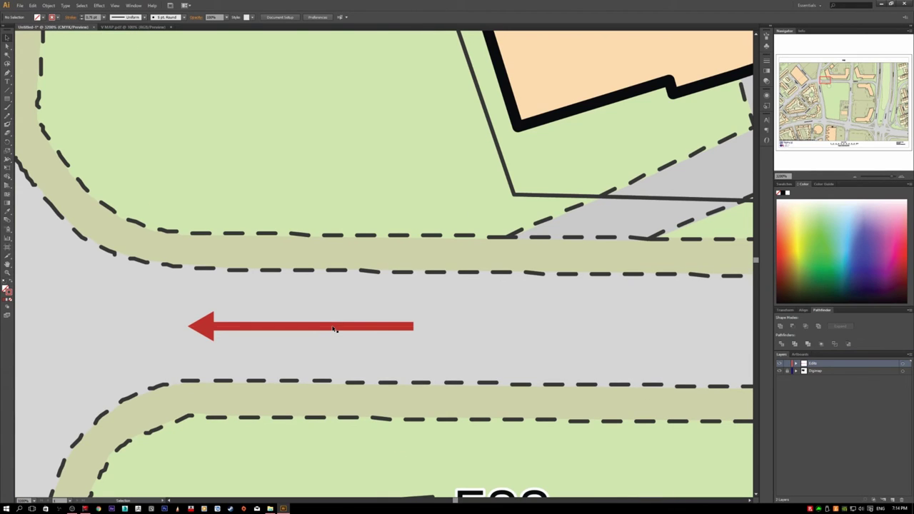
left_click(70, 17)
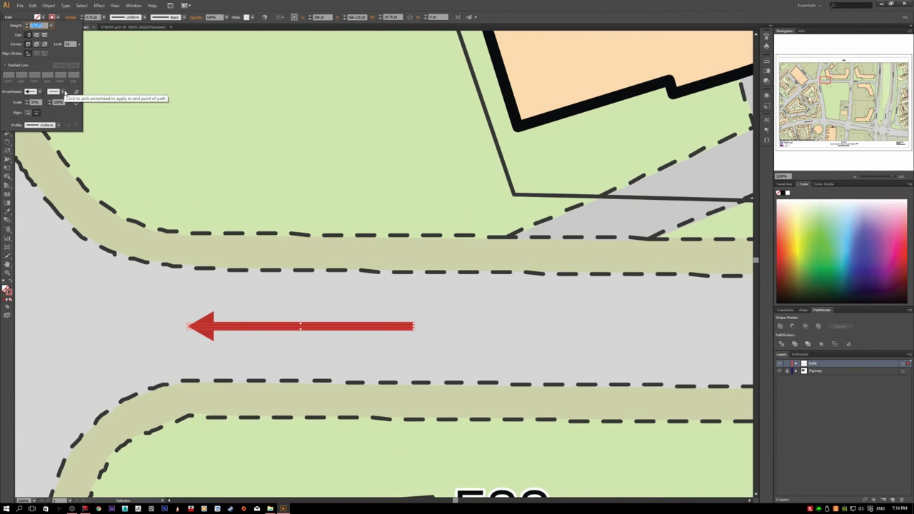
left_click(64, 92)
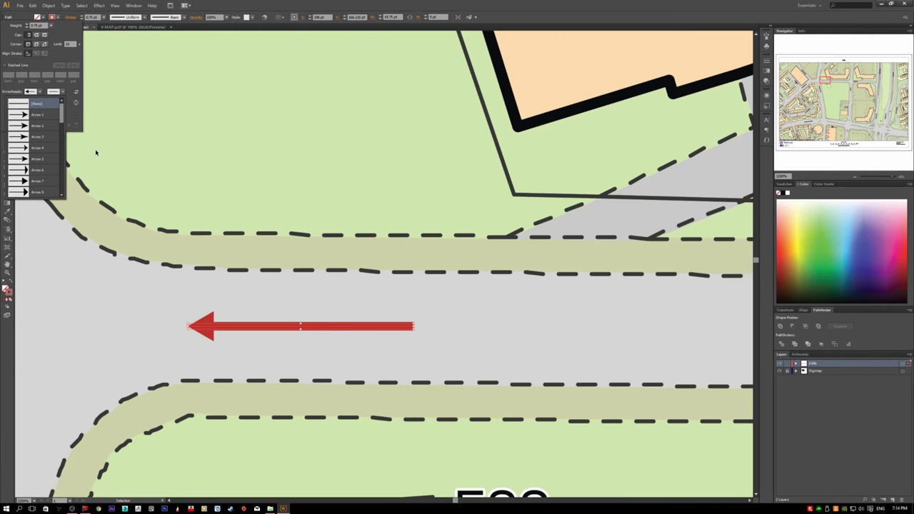
left_click(33, 182)
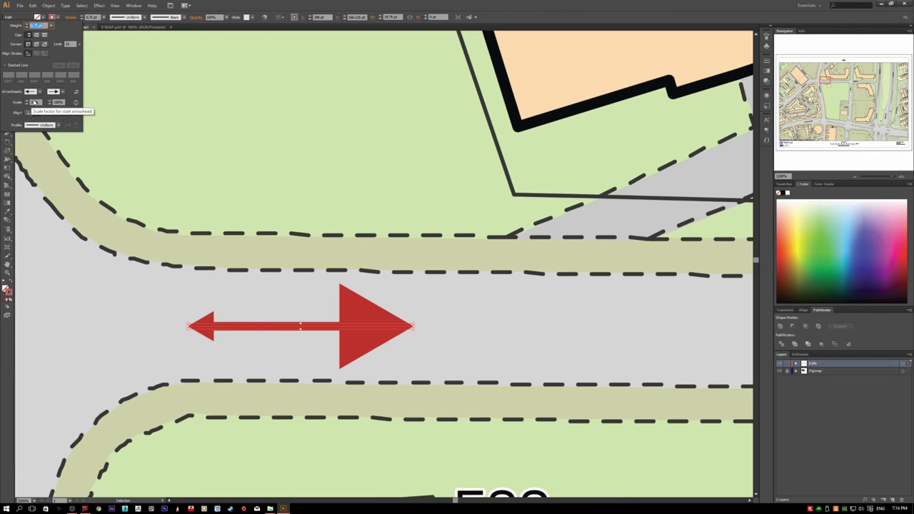
Scale the end arrowhead of the red line to 50%
left_click(62, 102)
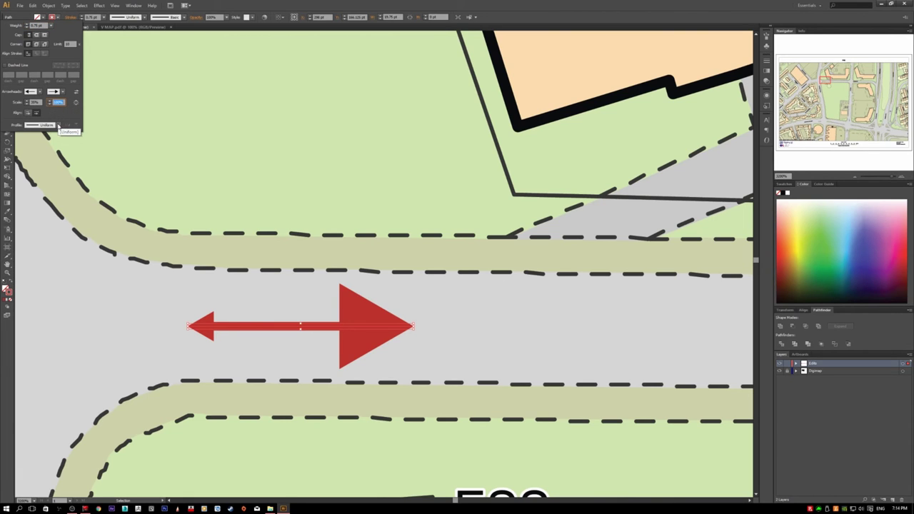
type("50")
left_click(38, 103)
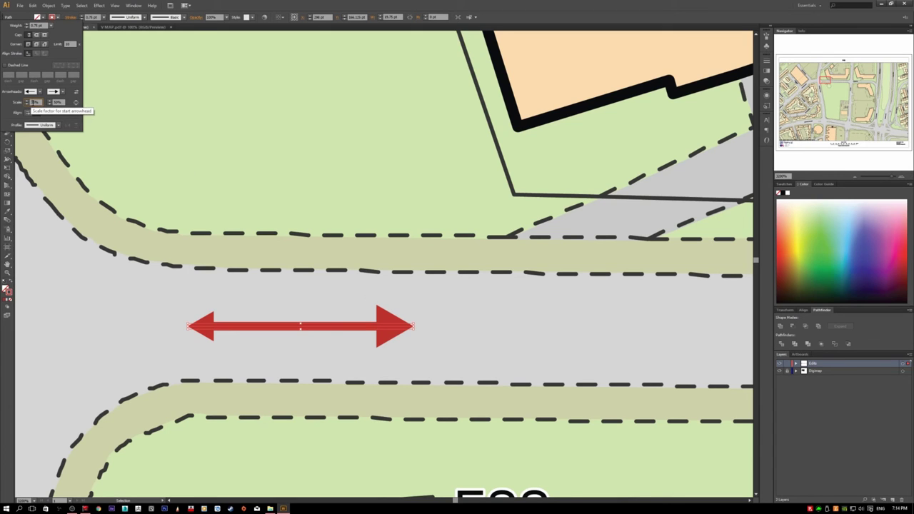
Set the end arrowhead's scale to 35% to match the start arrowhead
left_click(57, 102)
type("5")
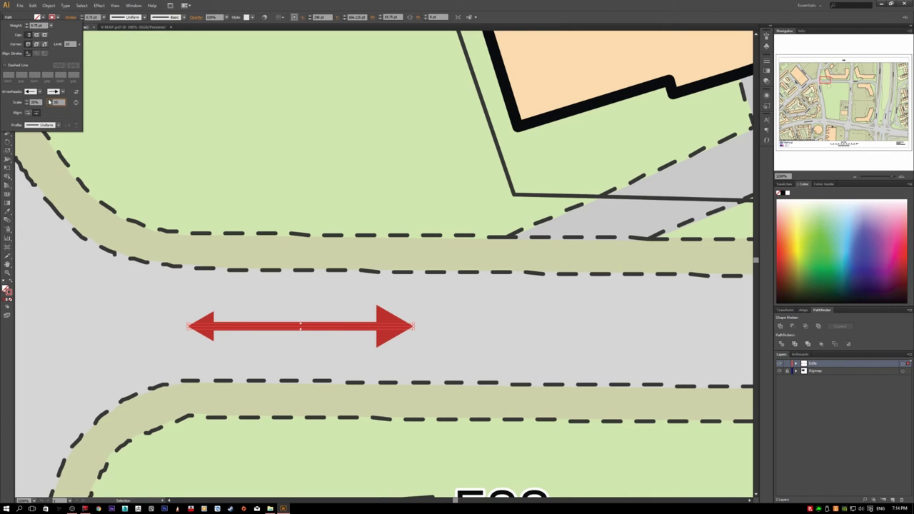
key("Tab")
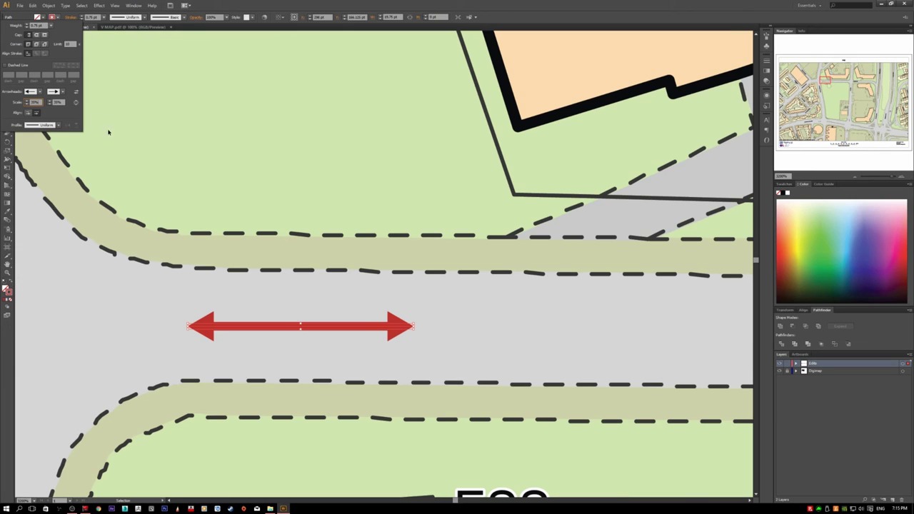
Link the start and end arrowhead scales and try 20% at both ends of the red line
left_click(76, 103)
double_click(57, 102)
type("20")
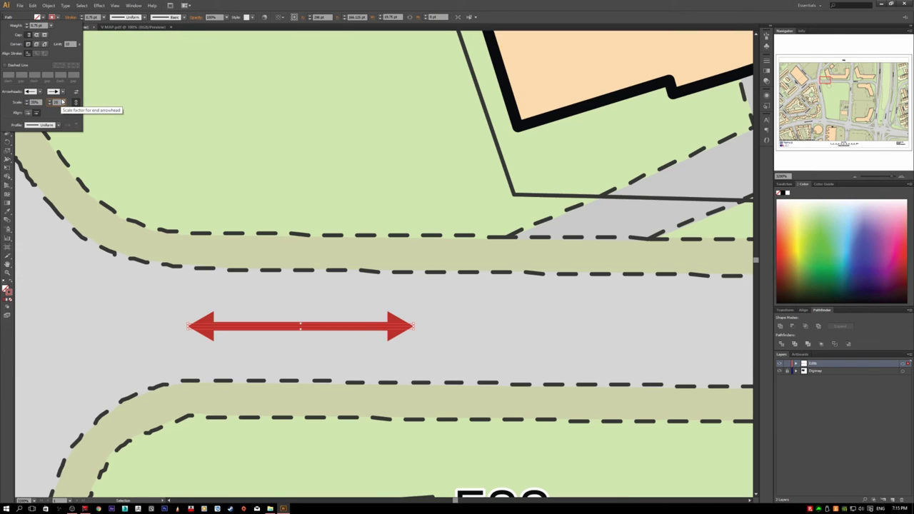
key("Return")
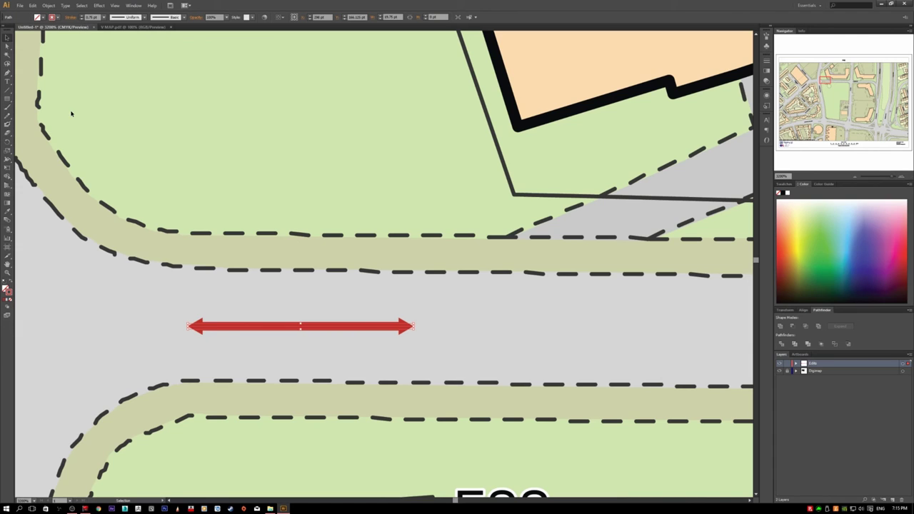
left_click(258, 226)
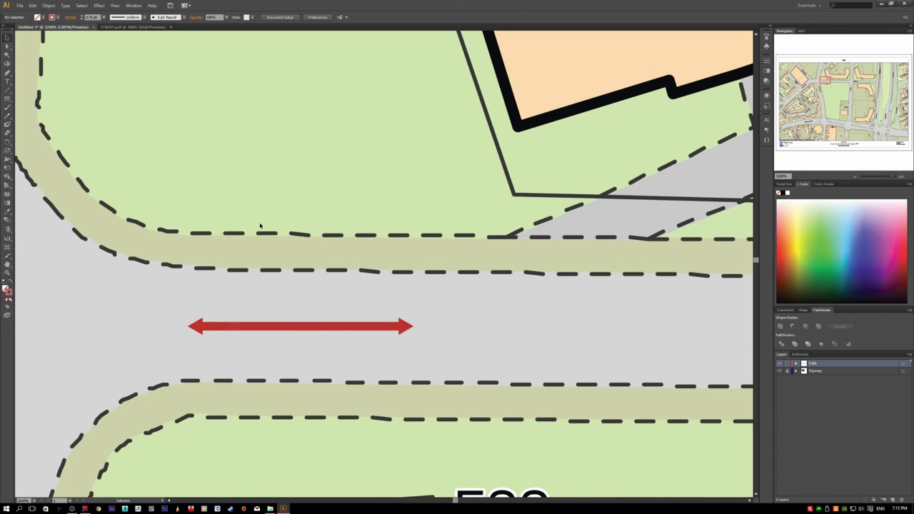
left_click(393, 331)
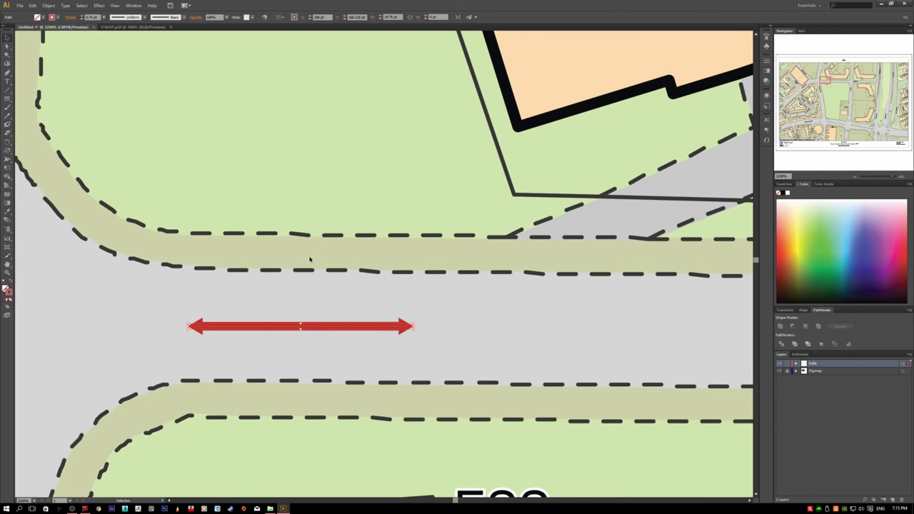
left_click(320, 275)
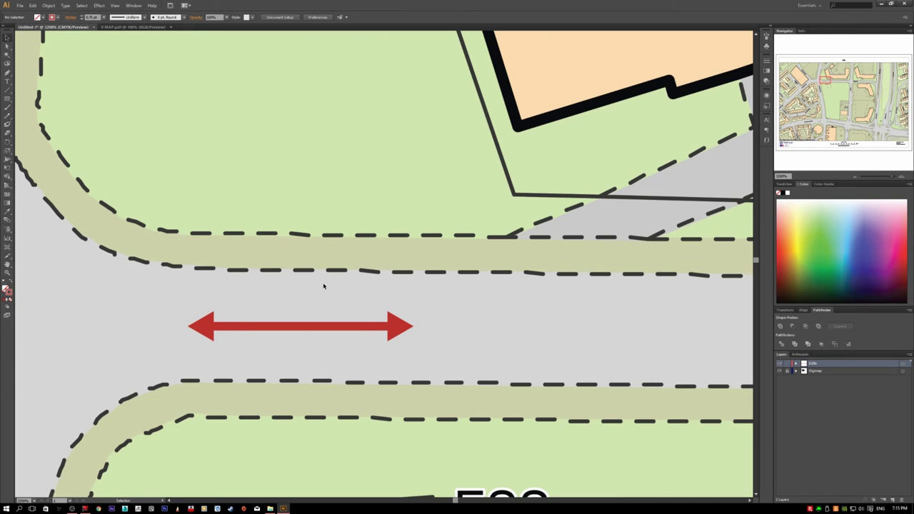
Try to set the end-point arrowhead to None with nothing selected
left_click(71, 17)
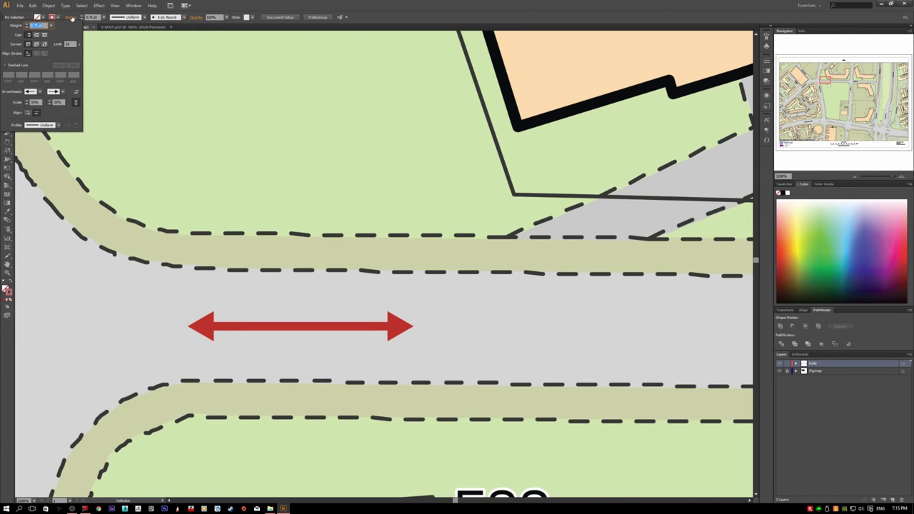
left_click(62, 92)
scroll(47, 109, "up", 2)
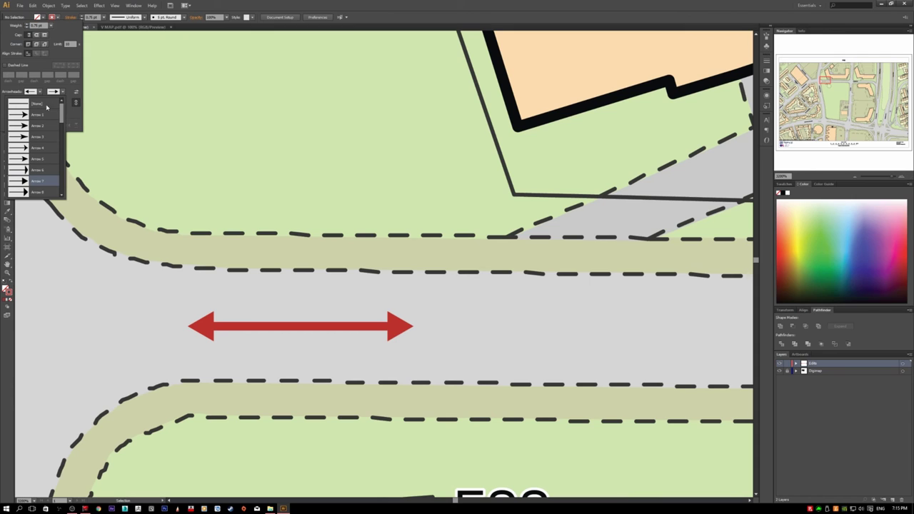
left_click(63, 94)
left_click(62, 94)
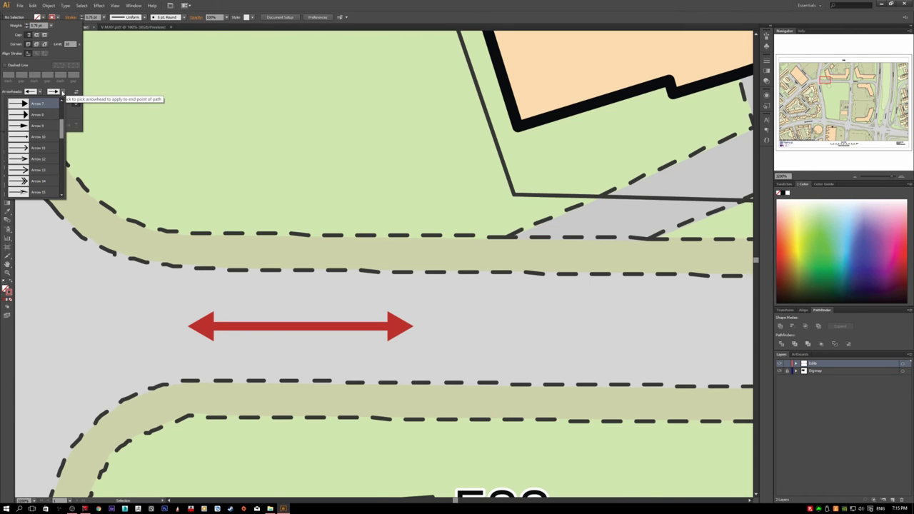
scroll(49, 115, "up", 2)
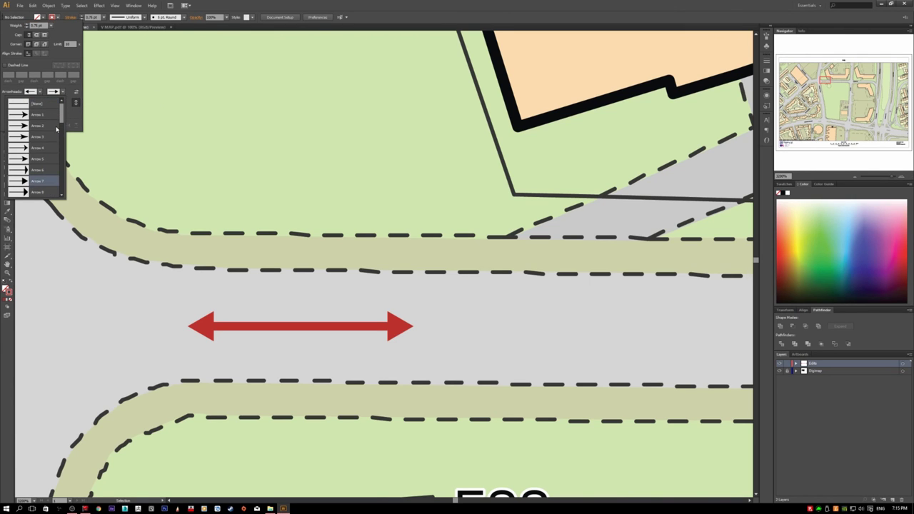
left_click(43, 107)
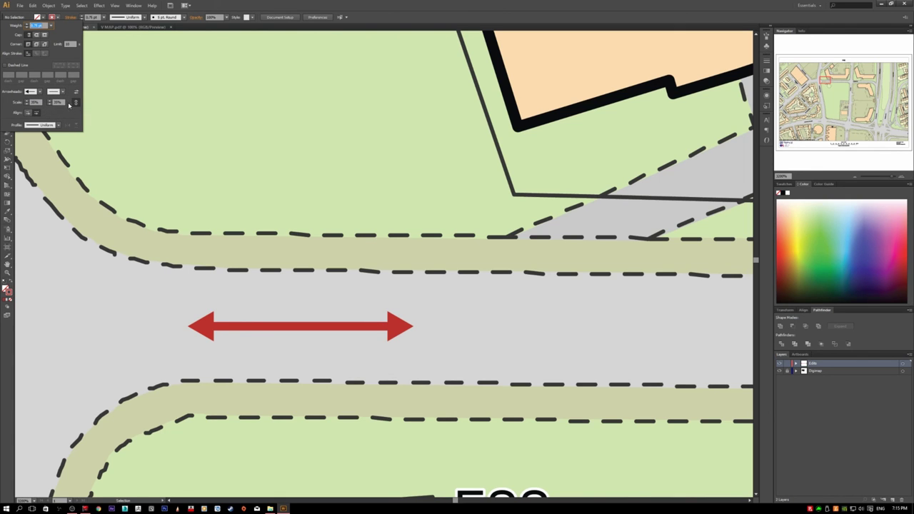
left_click(243, 257)
Remove the arrowhead from the end point of the red line, keeping only the start arrowhead
left_click(269, 327)
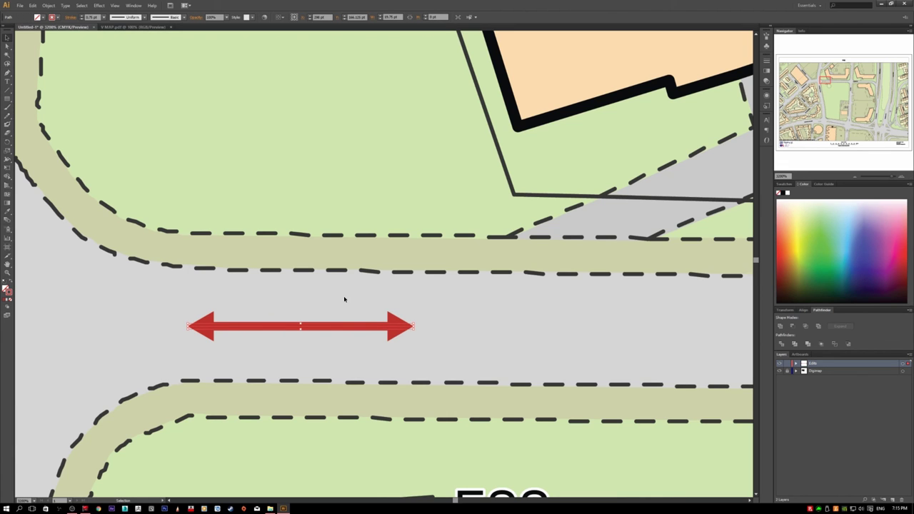
left_click(71, 18)
left_click(63, 93)
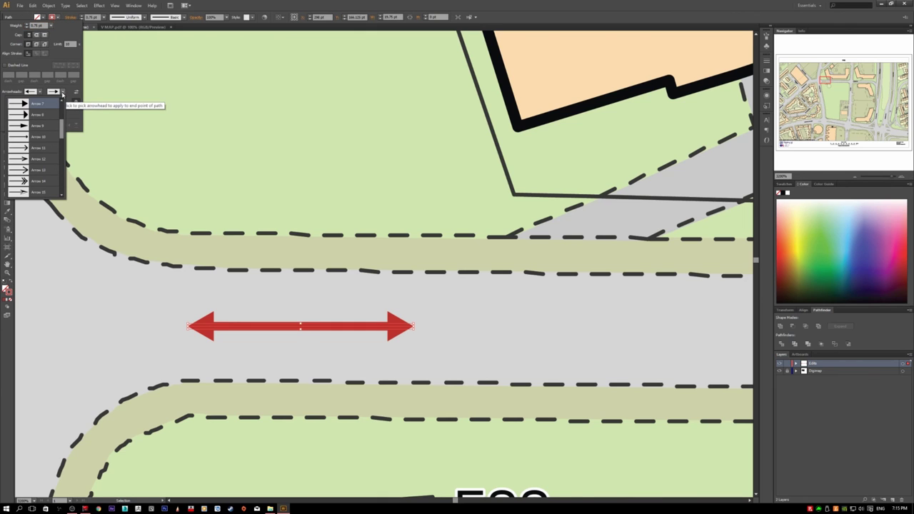
scroll(44, 107, "up", 3)
left_click(35, 102)
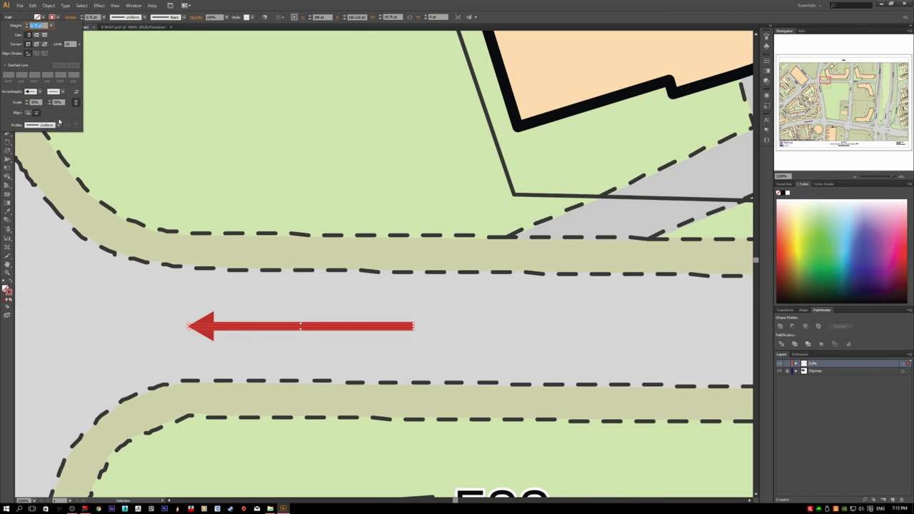
left_click(278, 225)
left_click(379, 315)
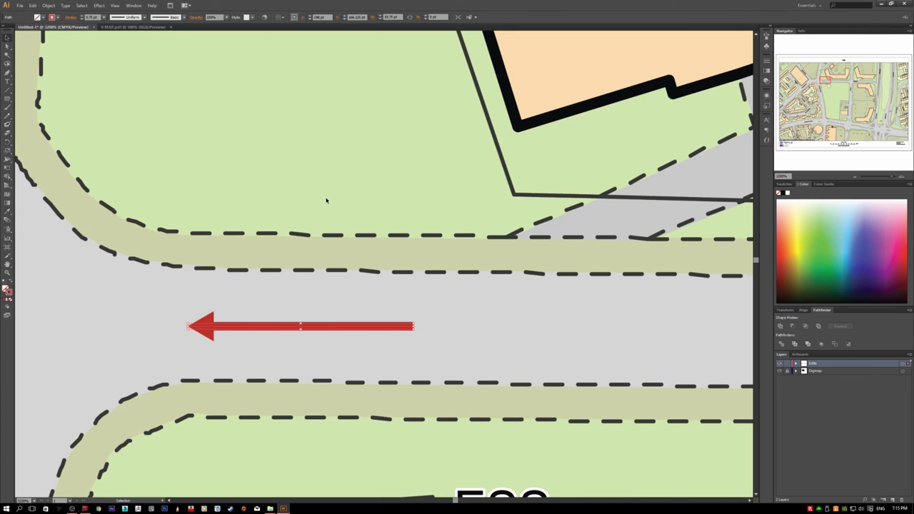
Give the red arrow's stroke a round cap so its plain end is rounded
scroll(440, 314, "up", 2)
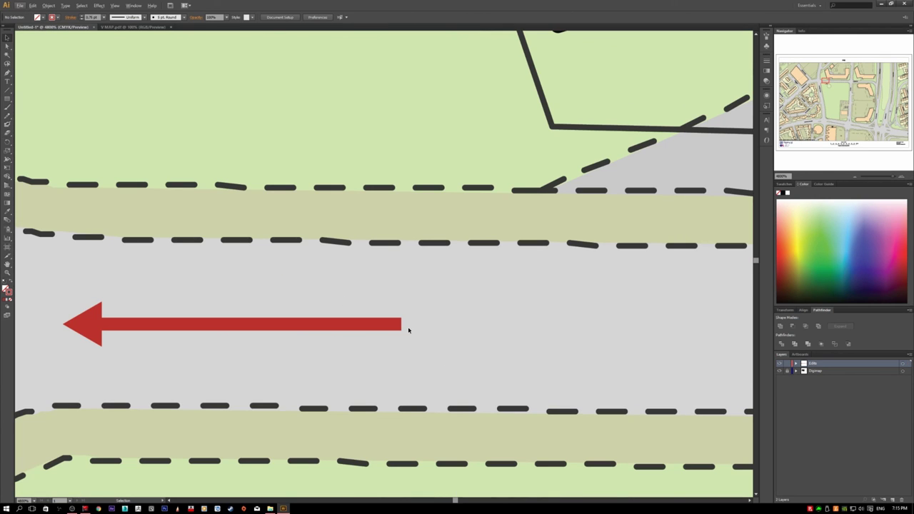
left_click(369, 326)
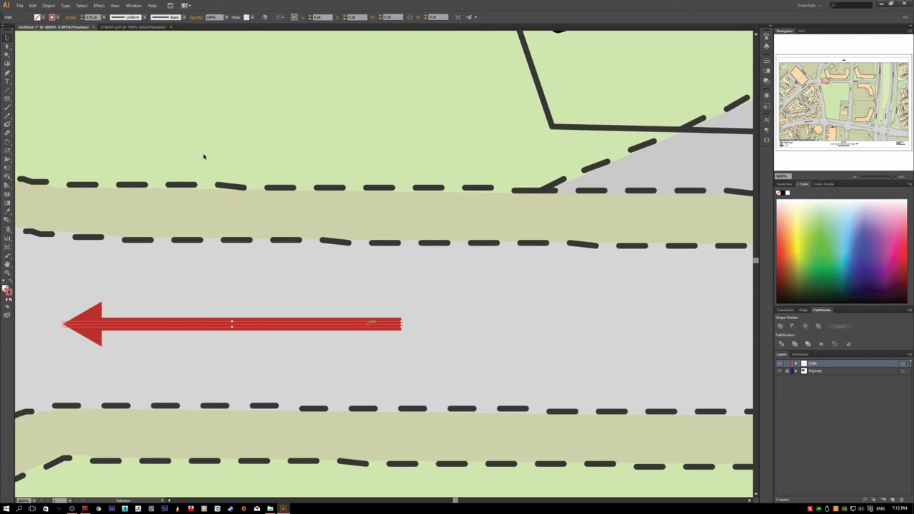
left_click(65, 18)
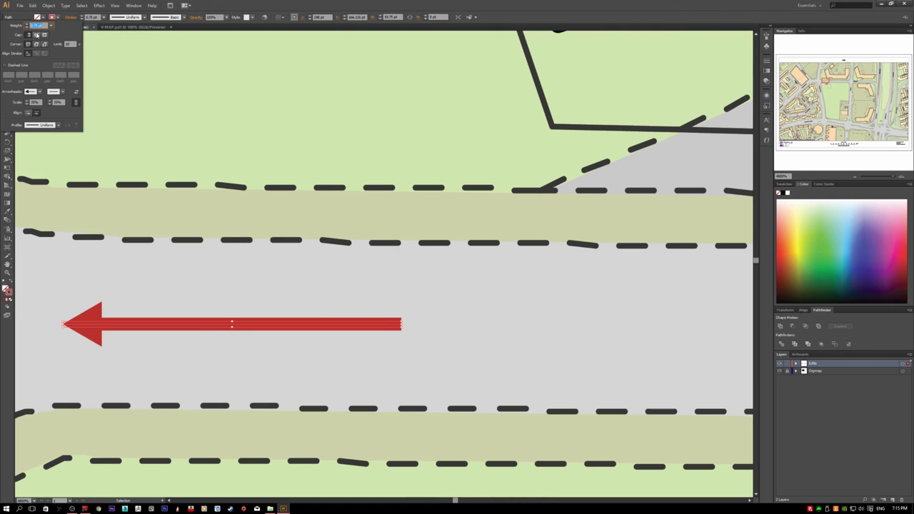
left_click(37, 35)
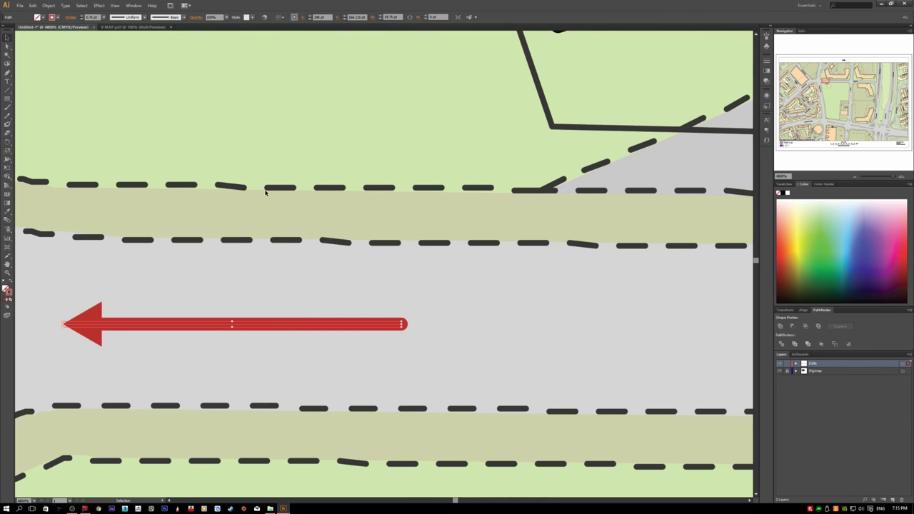
left_click(256, 214)
scroll(336, 326, "down", 10)
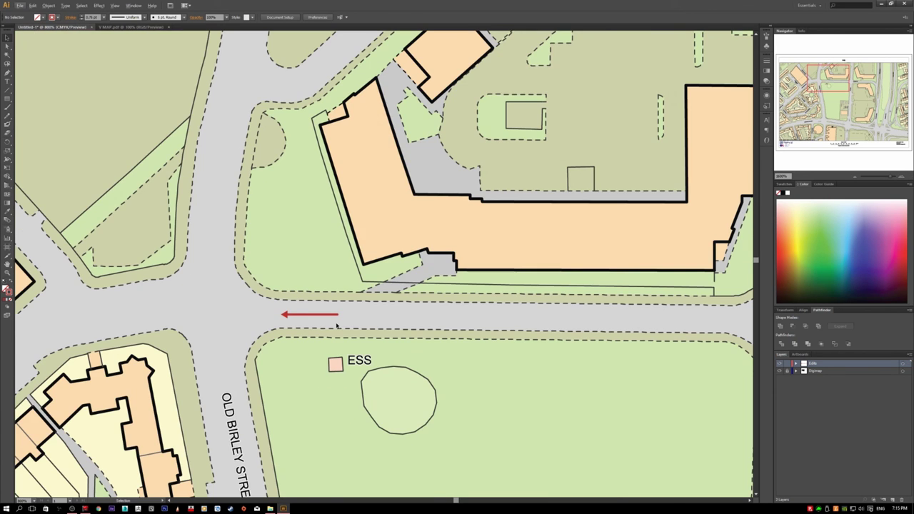
scroll(336, 326, "down", 2)
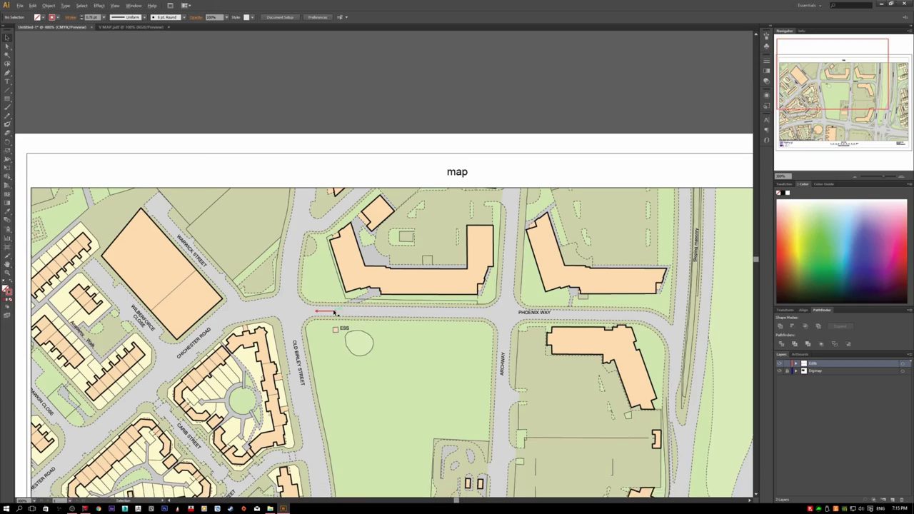